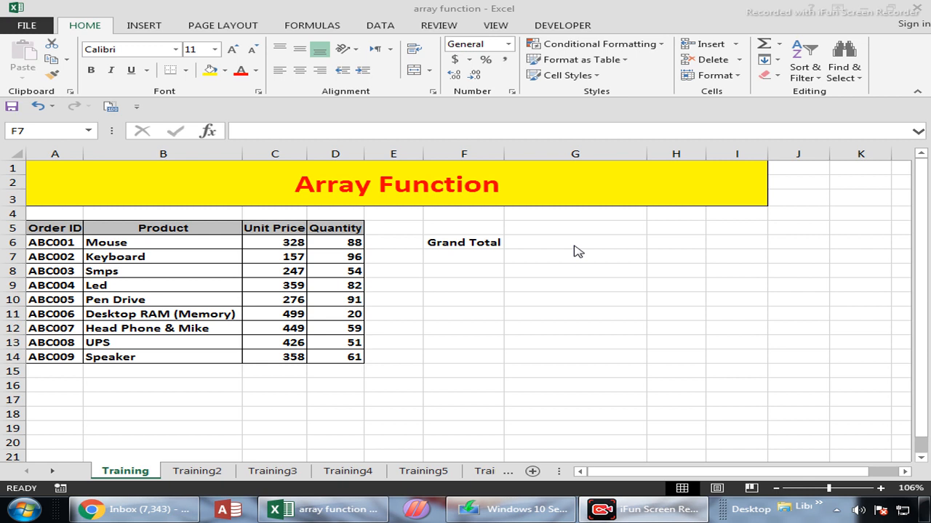
Step: Review the Order ID, Product, Unit Price and Quantity columns of the order table one by one
{"action": "left_click", "coordinate": [58, 230]}
{"action": "left_click_drag", "start_coordinate": [58, 230], "coordinate": [54, 364]}
{"action": "left_click_drag", "start_coordinate": [141, 229], "coordinate": [156, 370]}
{"action": "left_click_drag", "start_coordinate": [285, 227], "coordinate": [291, 357]}
{"action": "left_click_drag", "start_coordinate": [332, 231], "coordinate": [333, 365]}
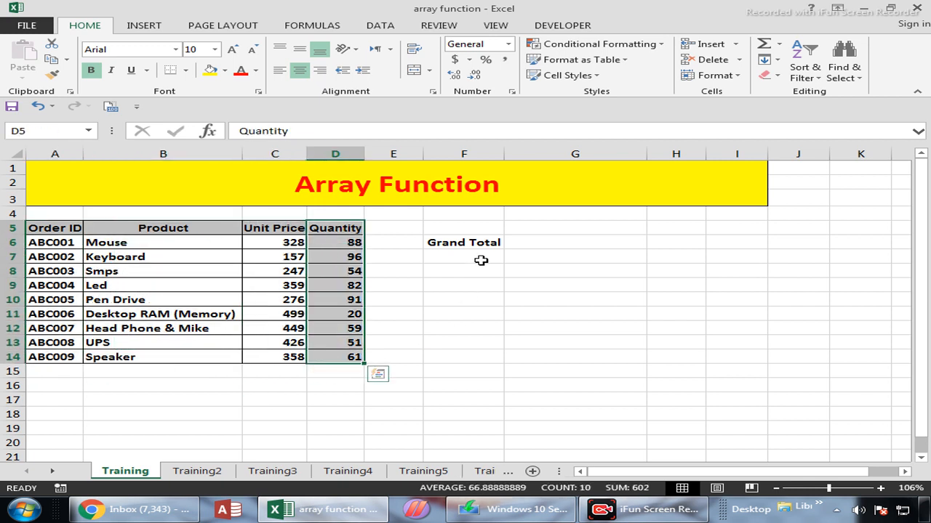
{"action": "left_click", "coordinate": [480, 260]}
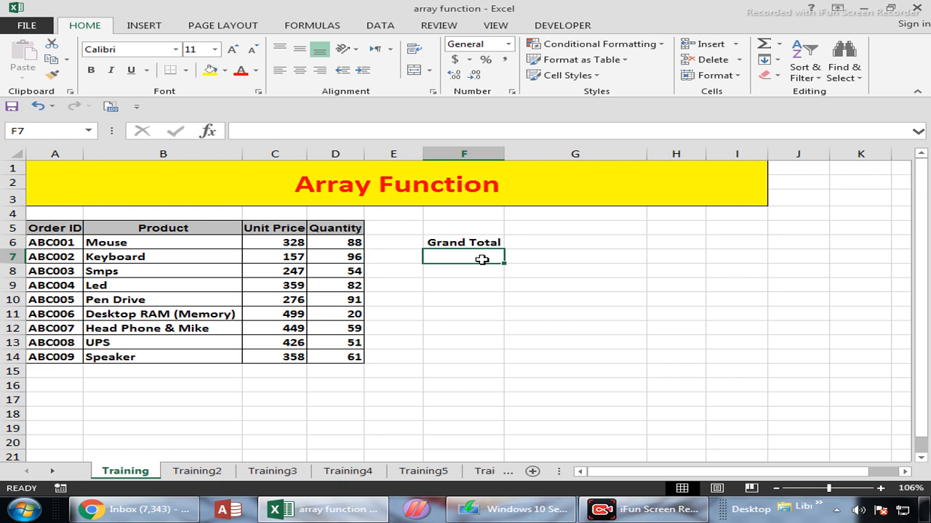
{"action": "type", "text": "="}
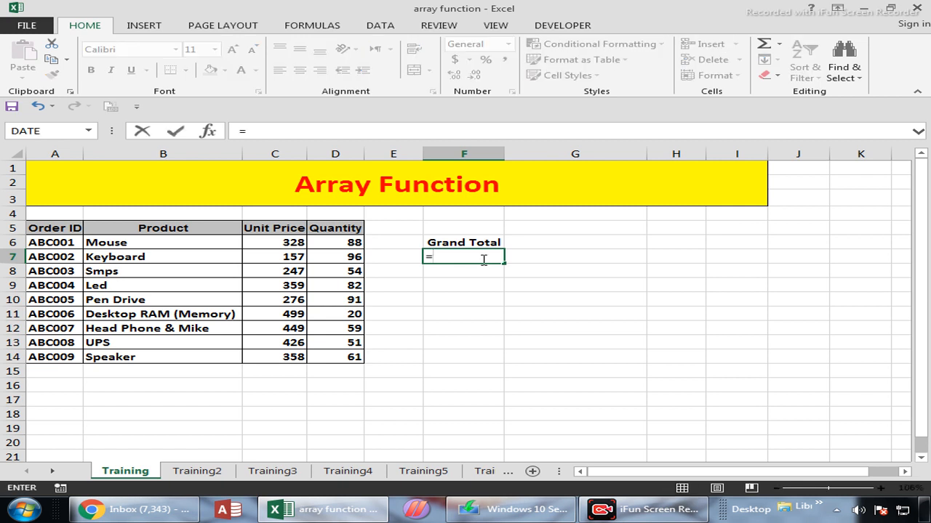
{"action": "key", "text": "Escape"}
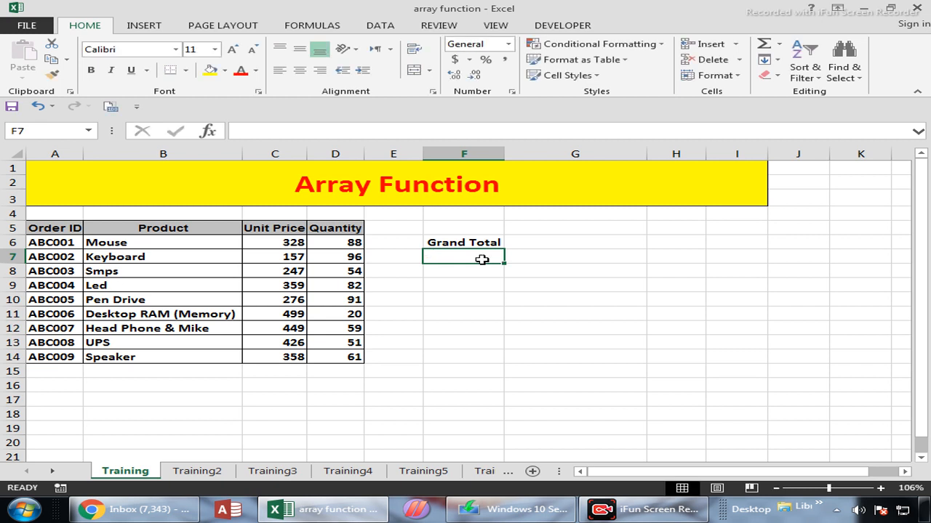
Step: Calculate quantity times unit price in E6 with =D6*C6 and fill the formula down to E14
{"action": "key", "text": "Up"}
{"action": "key", "text": "Left"}
{"action": "type", "text": "="}
{"action": "key", "text": "Left"}
{"action": "type", "text": "*"}
{"action": "key", "text": "Left"}
{"action": "key", "text": "Left"}
{"action": "key", "text": "Return"}
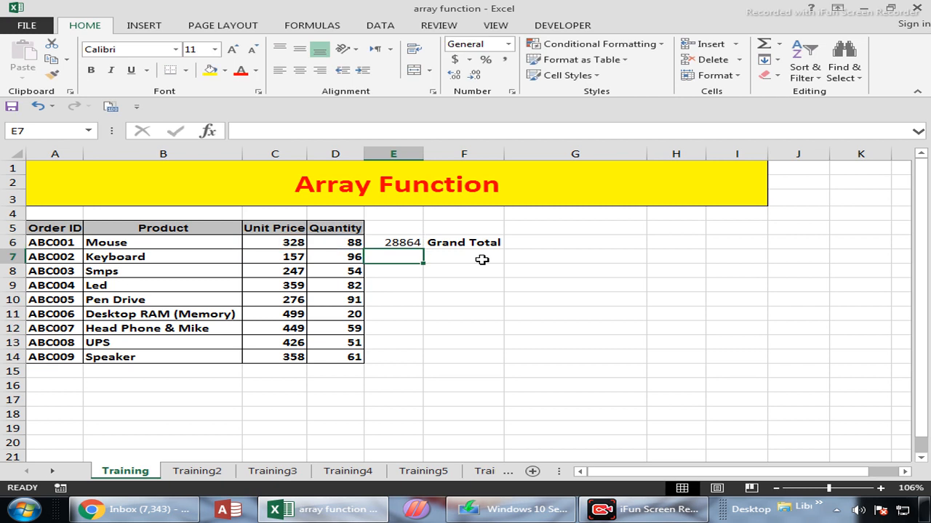
{"action": "left_click_drag", "start_coordinate": [412, 243], "coordinate": [416, 361]}
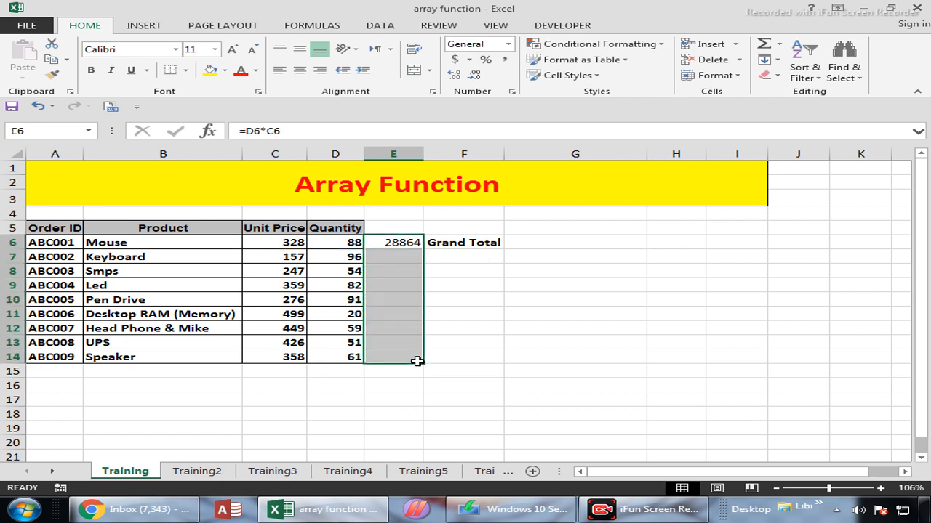
{"action": "key", "text": "ctrl+d"}
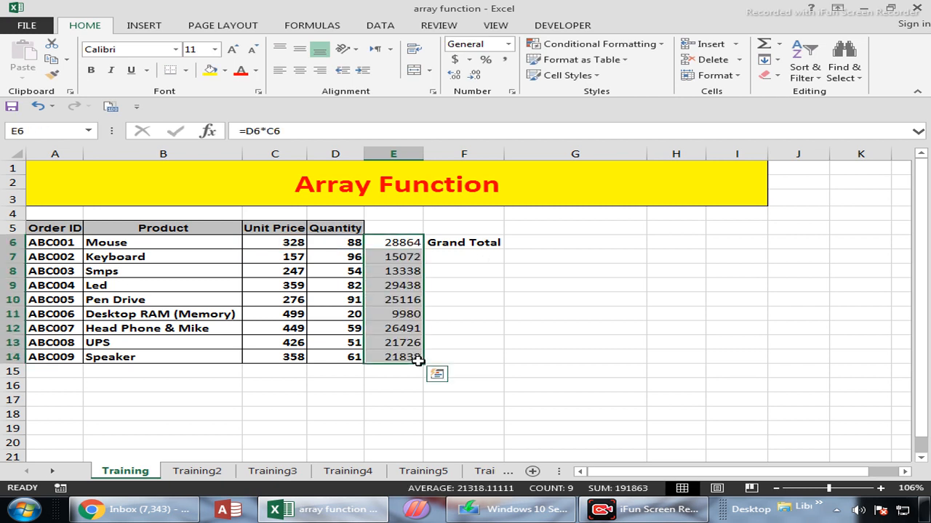
Step: Total the row amounts in E15 with =SUM(E6:E14)
{"action": "left_click", "coordinate": [416, 369]}
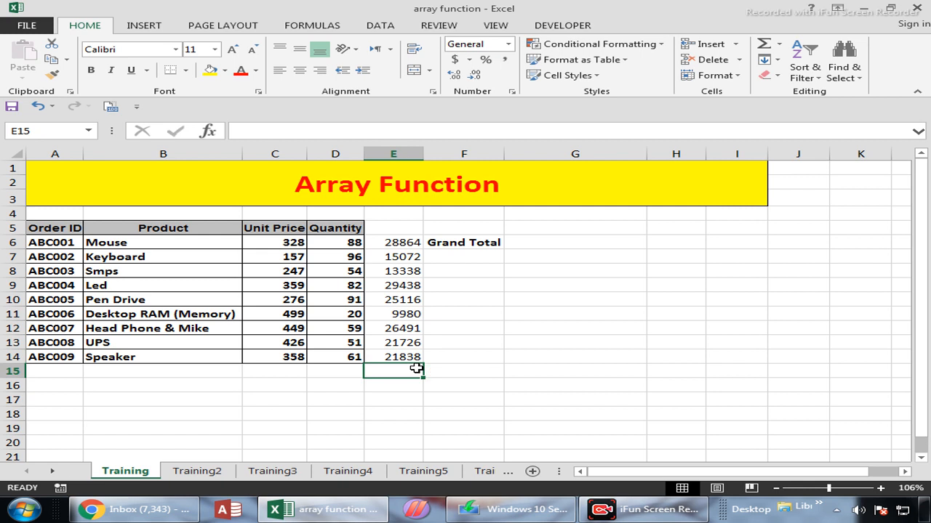
{"action": "key", "text": "alt+equal"}
{"action": "key", "text": "Return"}
{"action": "key", "text": "Up"}
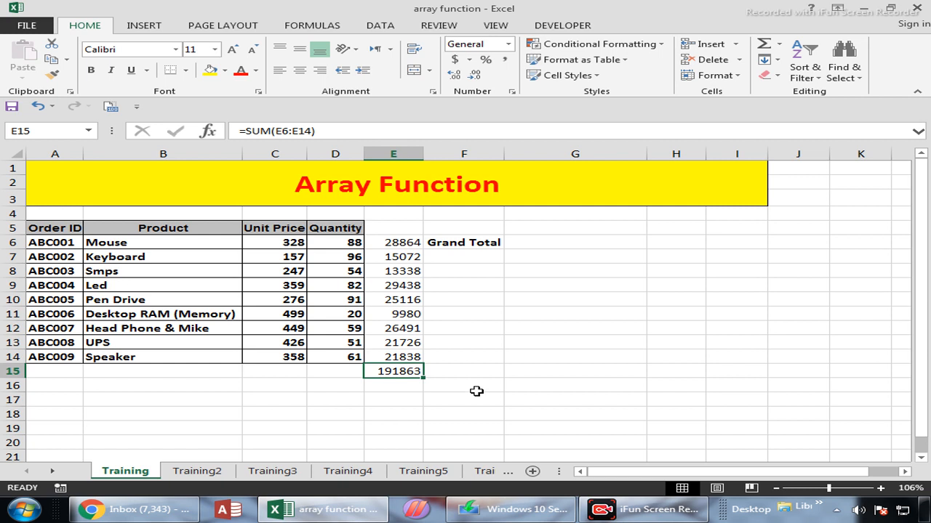
Step: Clear the helper amounts and their total from E6:E15
{"action": "key", "text": "shift+Up"}
{"action": "key", "text": "shift+Up"}
{"action": "key", "text": "shift+Up"}
{"action": "key", "text": "shift+Up"}
{"action": "key", "text": "shift+Up"}
{"action": "key", "text": "shift+Up"}
{"action": "key", "text": "shift+Up"}
{"action": "key", "text": "shift+Up"}
{"action": "key", "text": "shift+Up"}
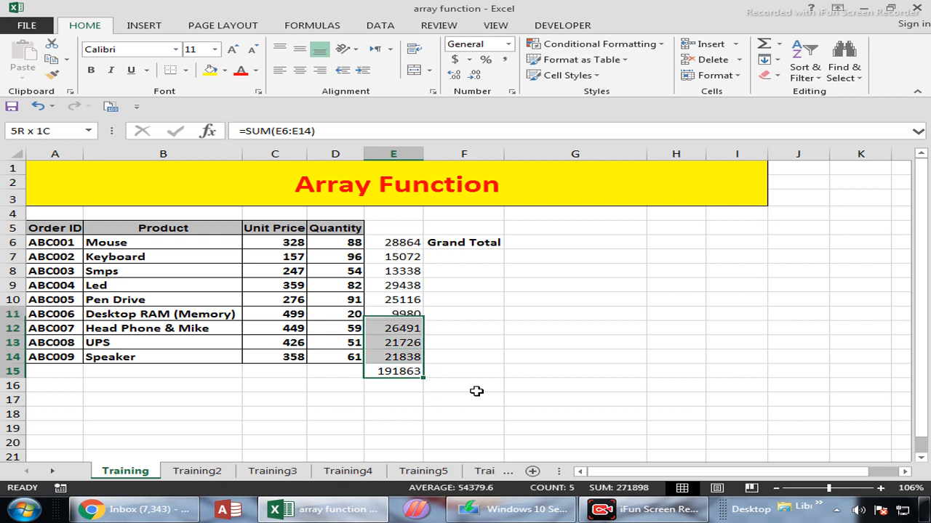
{"action": "key", "text": "Delete"}
Step: Calculate the grand total in F7 with =SUMPRODUCT(C6:C14,D6:D14), multiplying unit prices by quantities
{"action": "key", "text": "Up"}
{"action": "key", "text": "Up"}
{"action": "key", "text": "Up"}
{"action": "key", "text": "Up"}
{"action": "key", "text": "Up"}
{"action": "key", "text": "Up"}
{"action": "key", "text": "Up"}
{"action": "key", "text": "Up"}
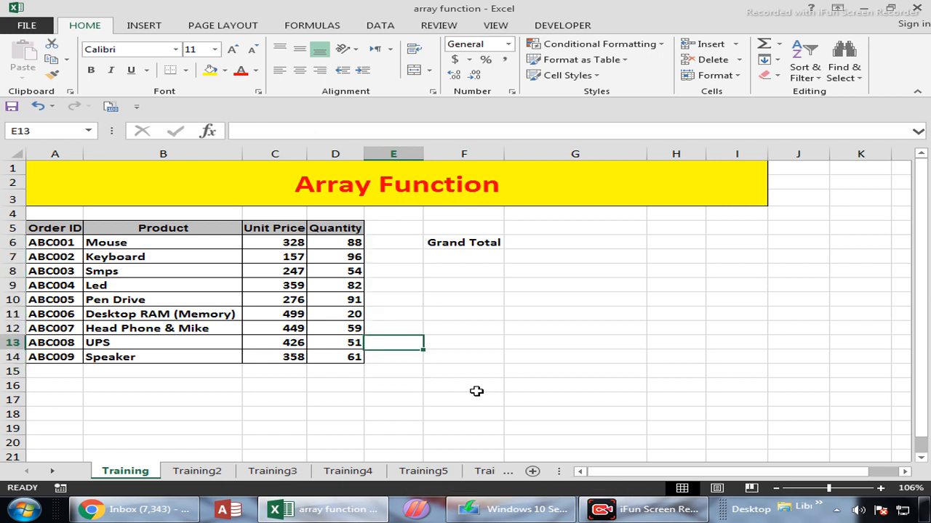
{"action": "key", "text": "Up"}
{"action": "key", "text": "Right"}
{"action": "key", "text": "Down"}
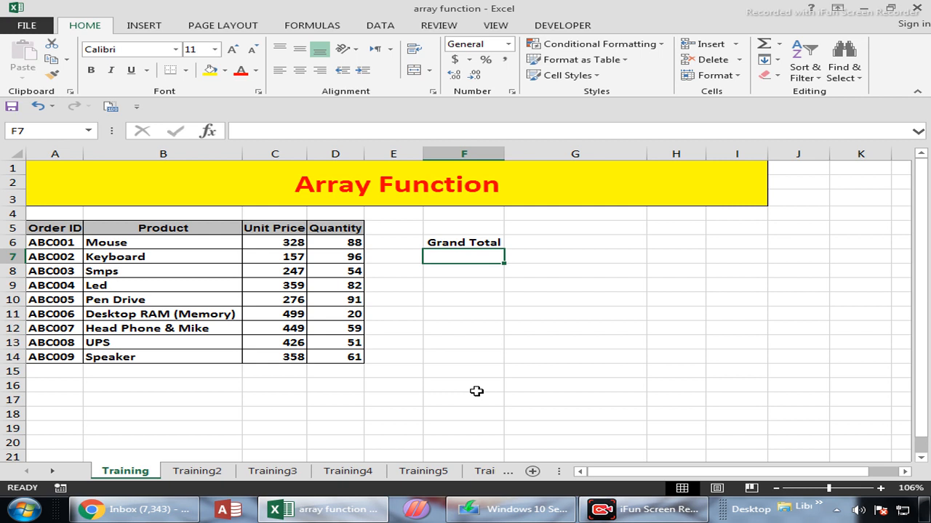
{"action": "type", "text": "=sum"}
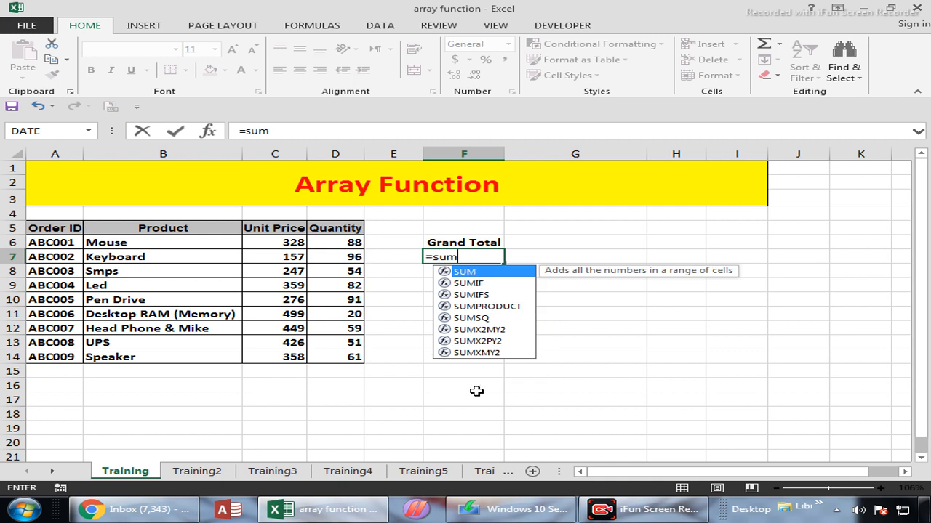
{"action": "type", "text": "p"}
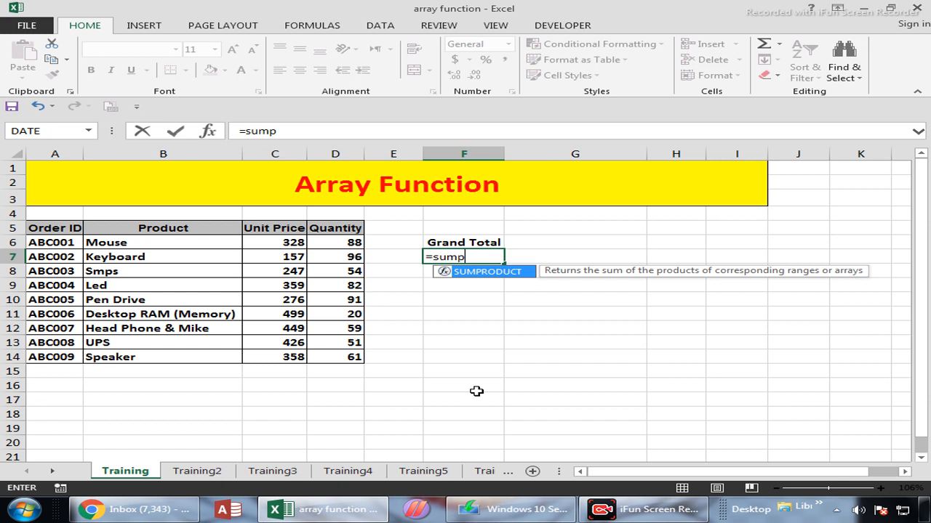
{"action": "key", "text": "Tab"}
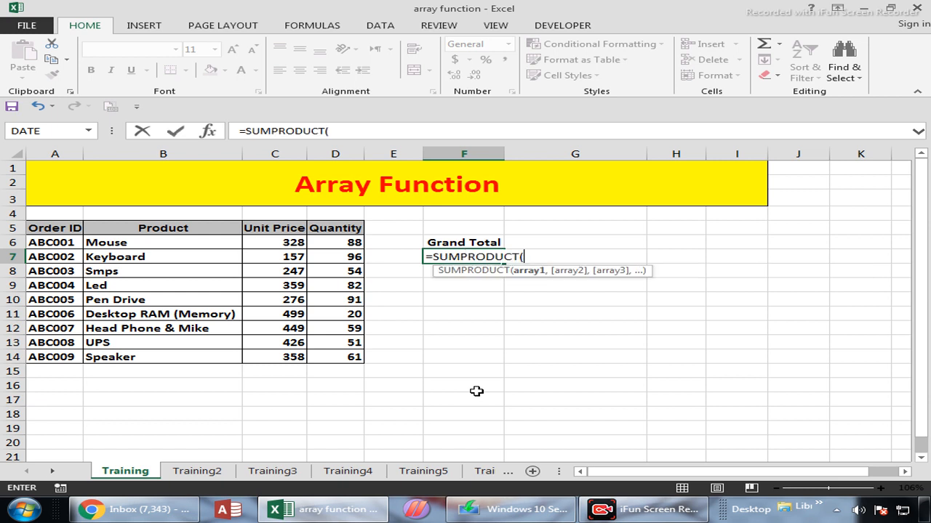
{"action": "left_click_drag", "start_coordinate": [275, 245], "coordinate": [277, 357]}
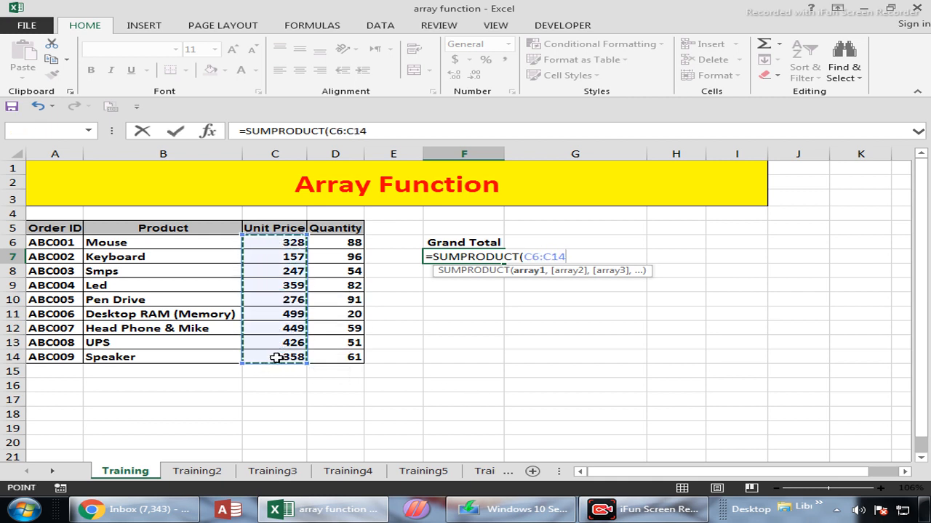
{"action": "type", "text": ","}
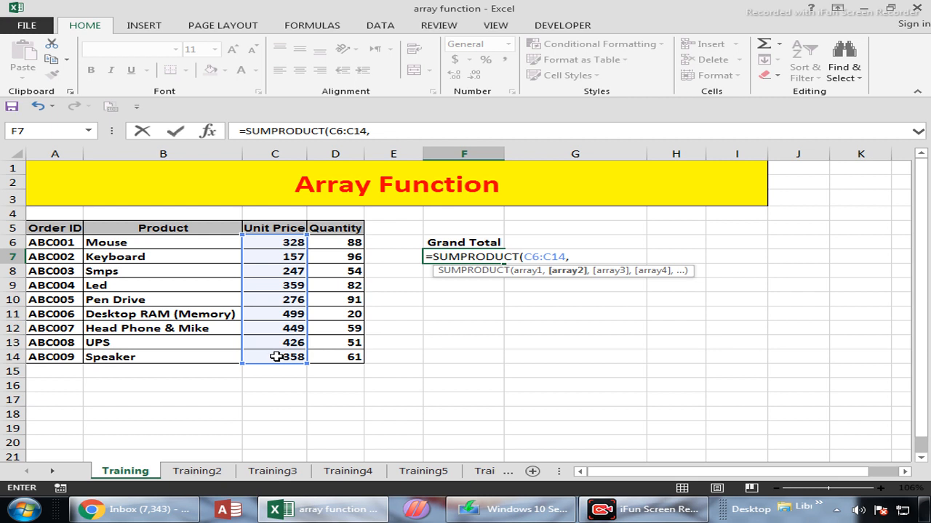
{"action": "left_click_drag", "start_coordinate": [350, 243], "coordinate": [354, 357]}
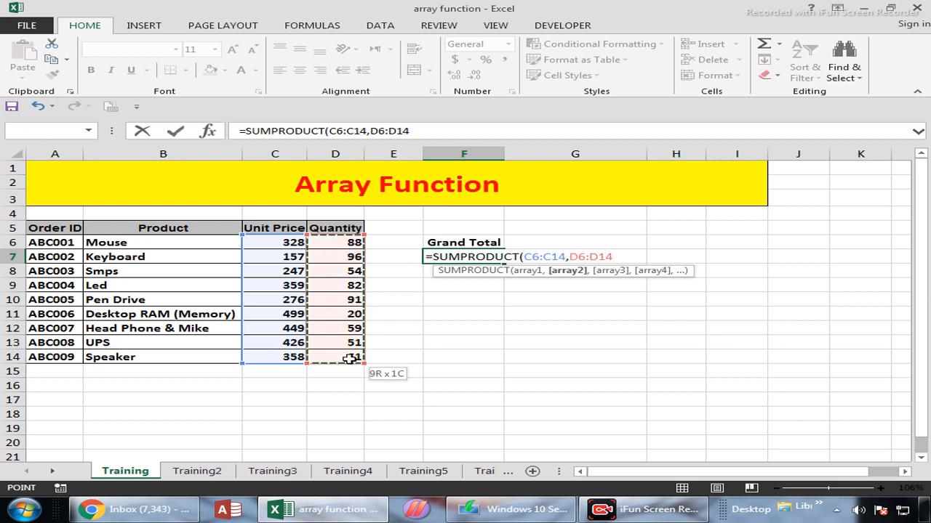
{"action": "key", "text": "Return"}
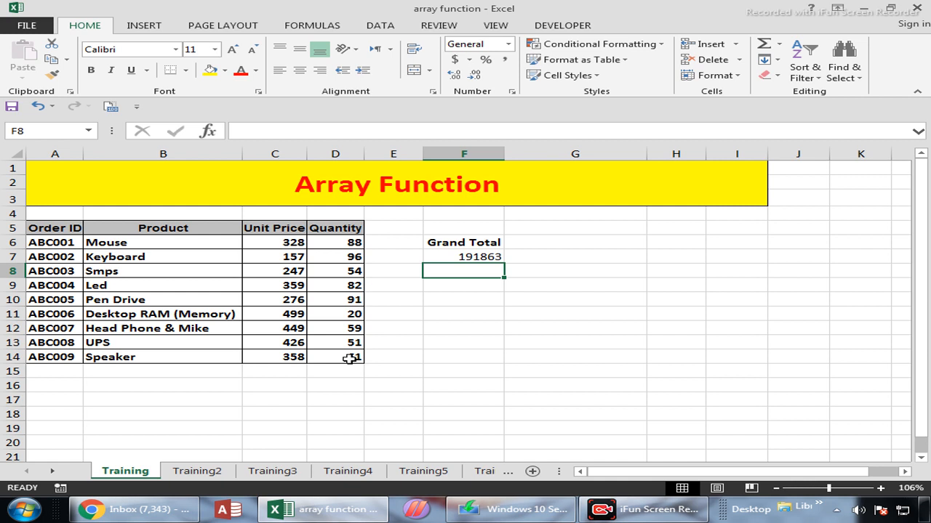
Step: Inspect the SUMPRODUCT formula in F7 and the ranges it references
{"action": "key", "text": "Up"}
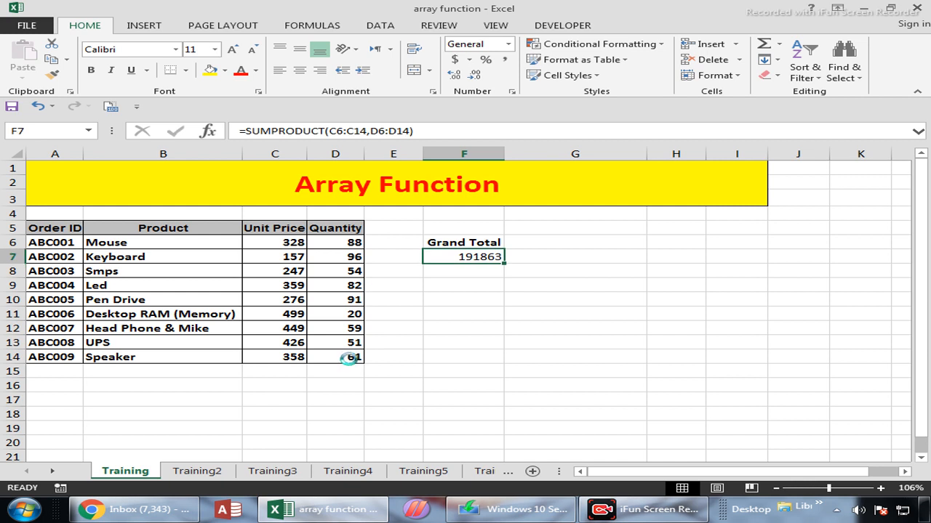
{"action": "key", "text": "F2"}
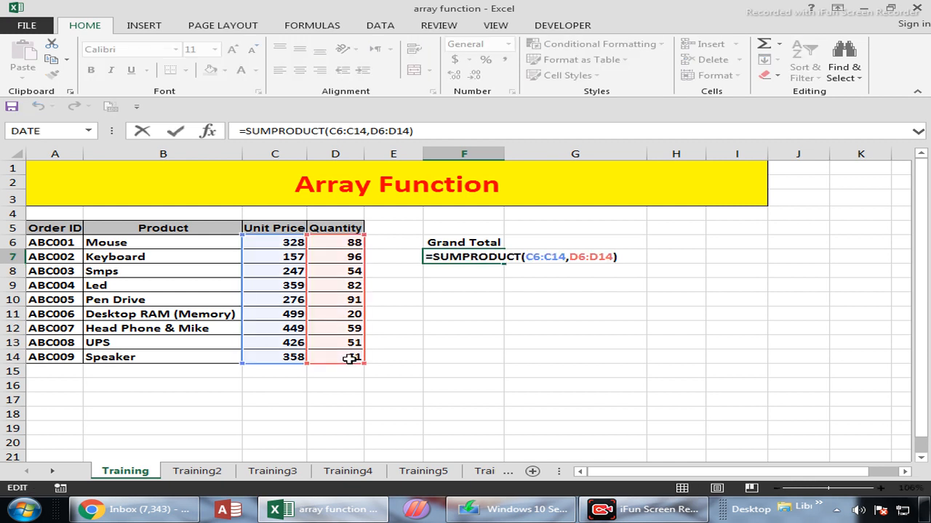
{"action": "key", "text": "Return"}
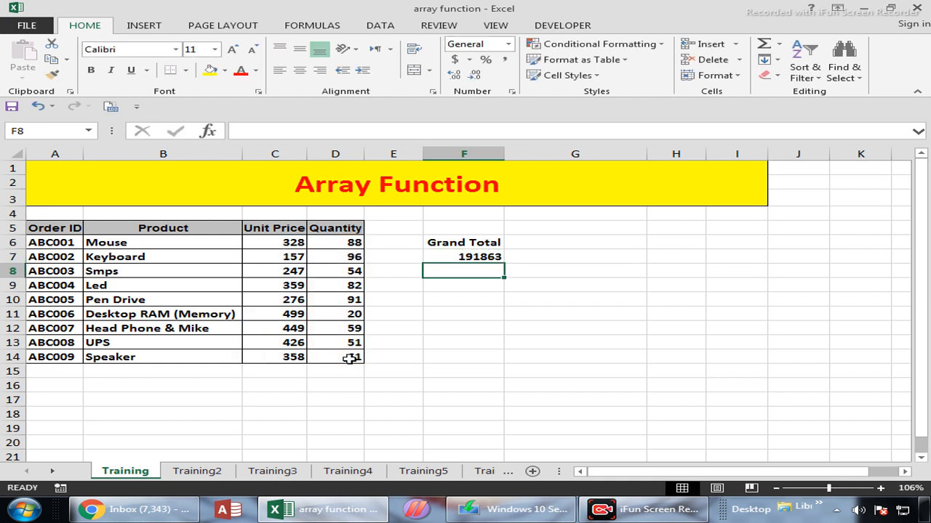
Step: On the Training2 sheet, enter the function names count in D4 and counta in D5
{"action": "left_click", "coordinate": [214, 477]}
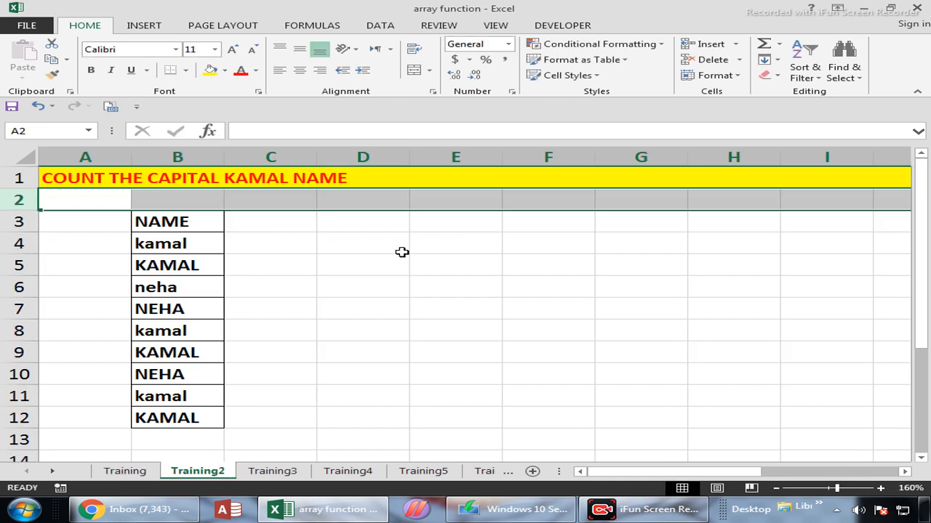
{"action": "left_click", "coordinate": [342, 226]}
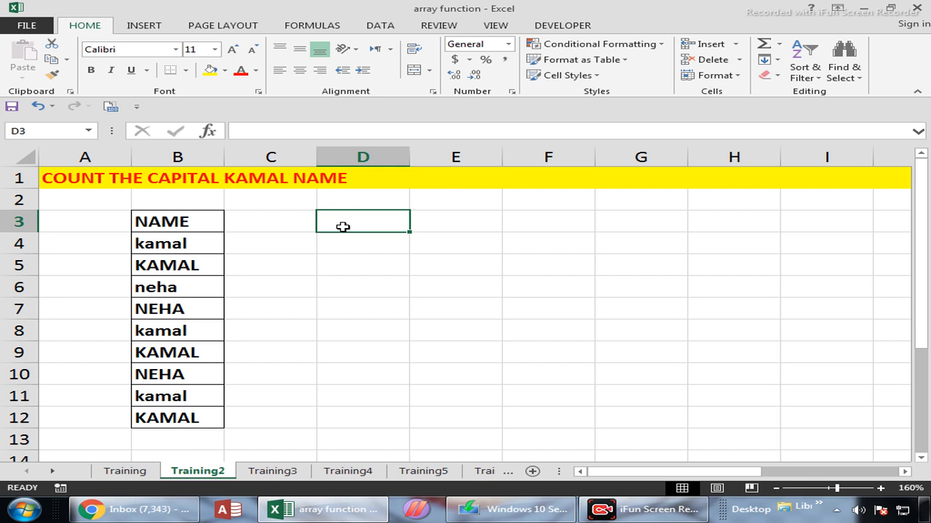
{"action": "key", "text": "Down"}
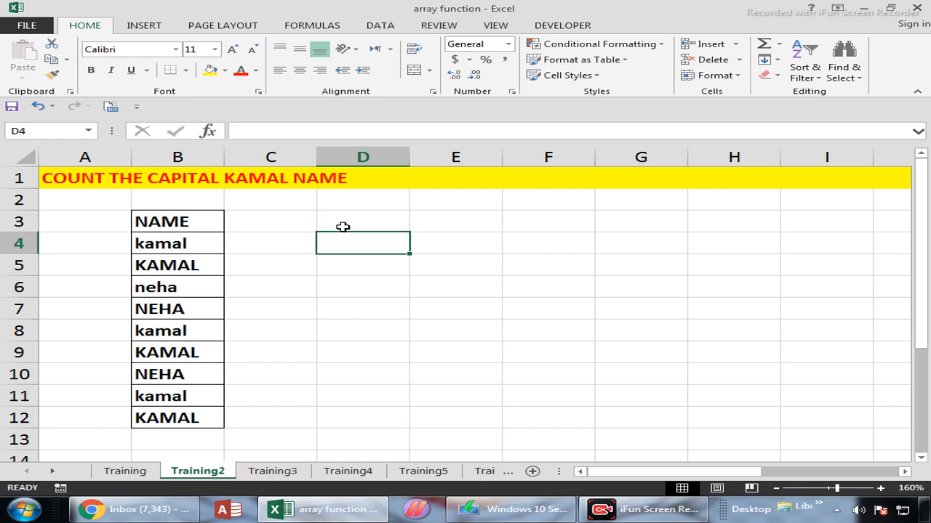
{"action": "type", "text": "cou8nt"}
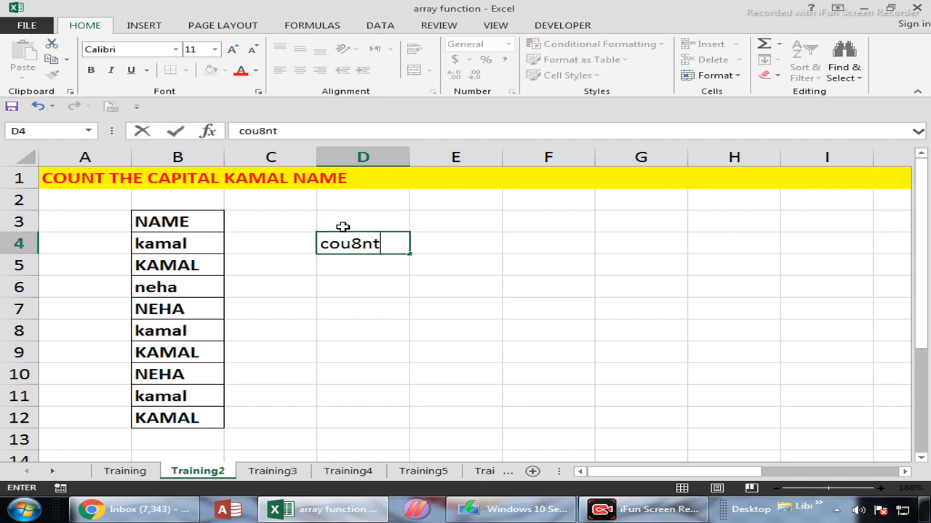
{"action": "key", "text": "BackSpace"}
{"action": "key", "text": "BackSpace"}
{"action": "key", "text": "BackSpace"}
{"action": "type", "text": "nt"}
{"action": "key", "text": "Return"}
{"action": "type", "text": "count"}
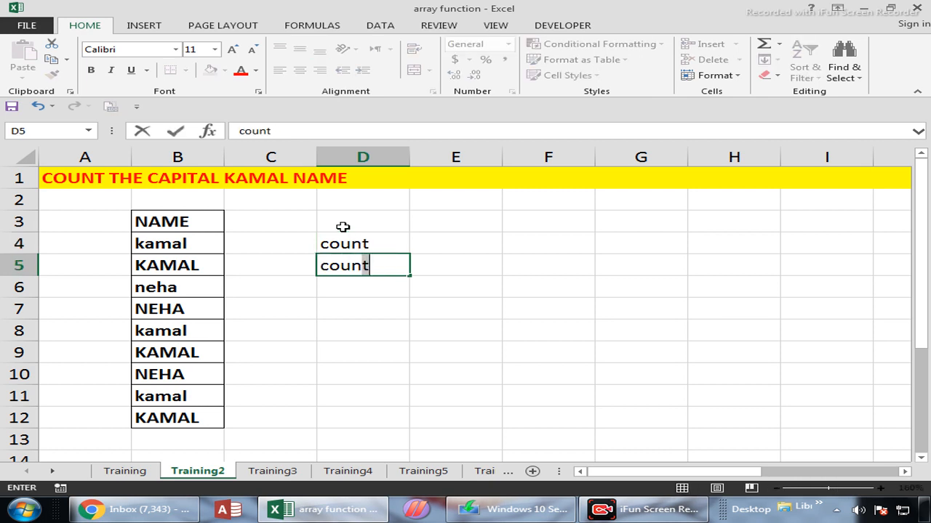
{"action": "type", "text": "a"}
{"action": "key", "text": "Return"}
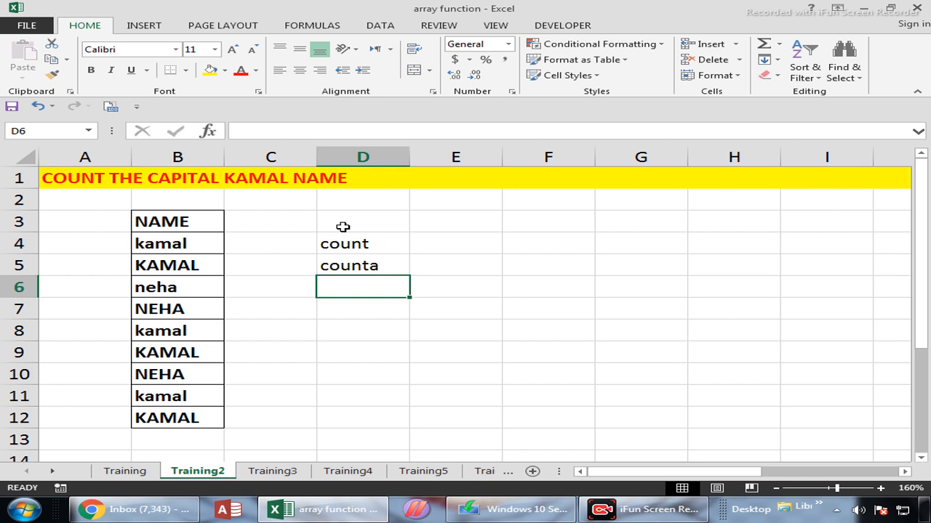
Step: Enter a COUNTIF formula in D6 over B4:B12, with the uppercase name from the sheet heading as the criterion
{"action": "type", "text": "=count"}
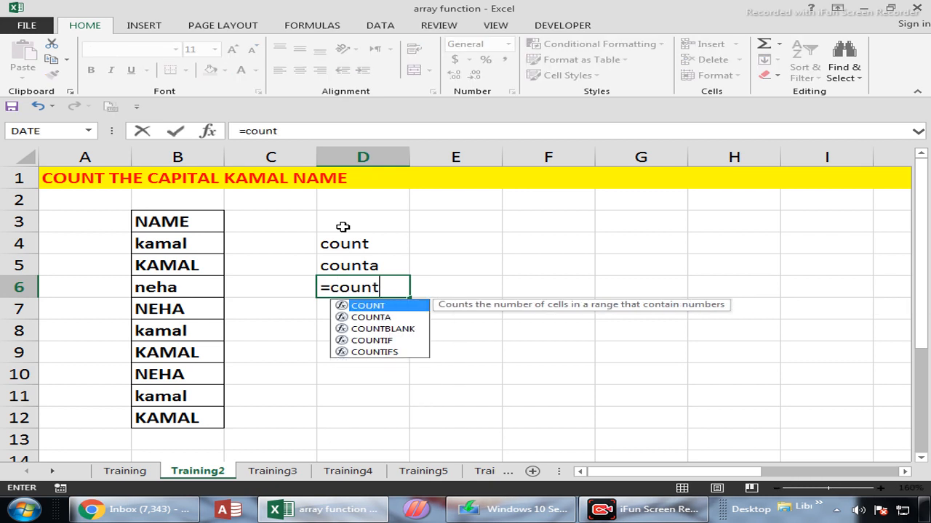
{"action": "key", "text": "Down"}
{"action": "key", "text": "Down"}
{"action": "key", "text": "Down"}
{"action": "key", "text": "Tab"}
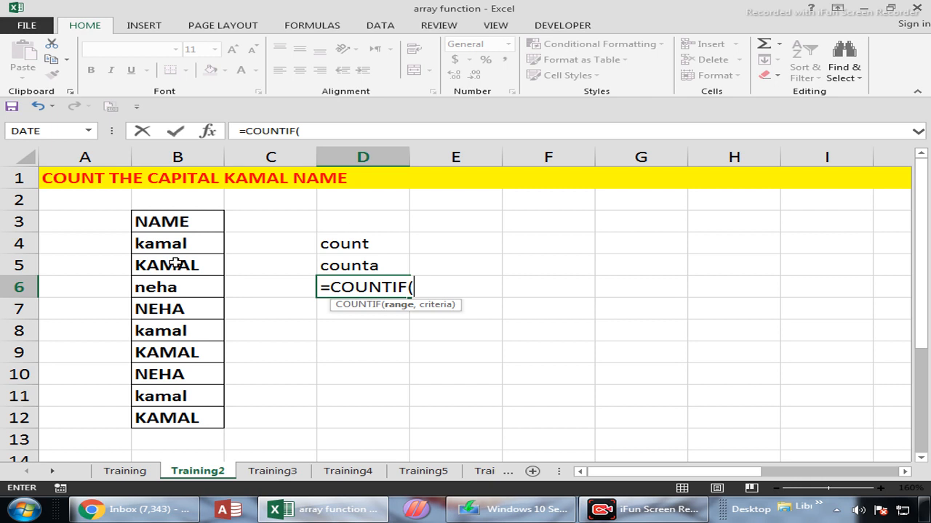
{"action": "left_click_drag", "start_coordinate": [166, 242], "coordinate": [167, 418]}
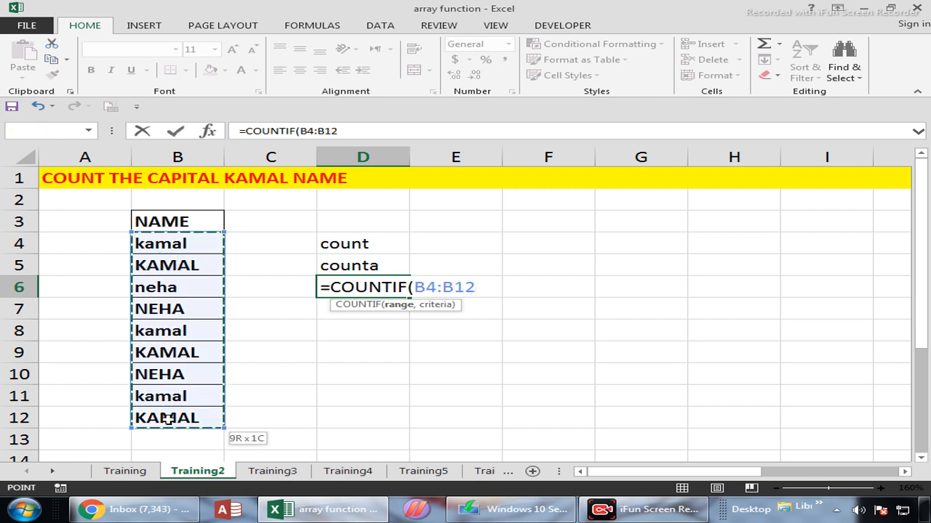
{"action": "type", "text": ",\""}
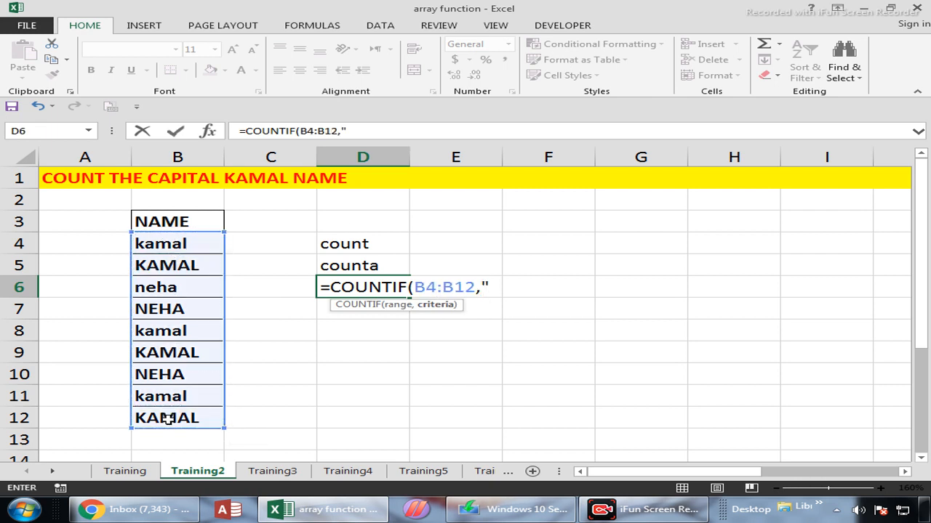
{"action": "type", "text": "KAMAL\")"}
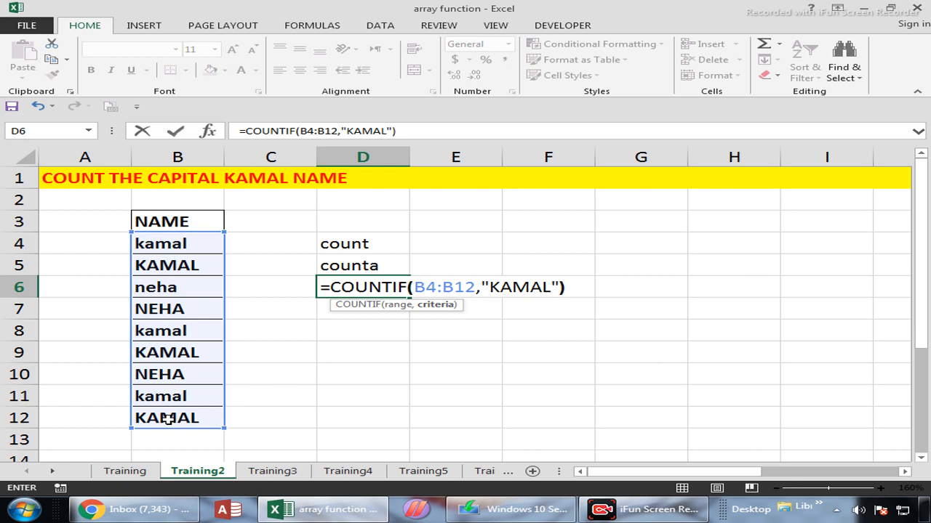
{"action": "key", "text": "Return"}
Step: Complete the COUNTIF formula in D6 and check its criterion against the uppercase names in column B
{"action": "key", "text": "Up"}
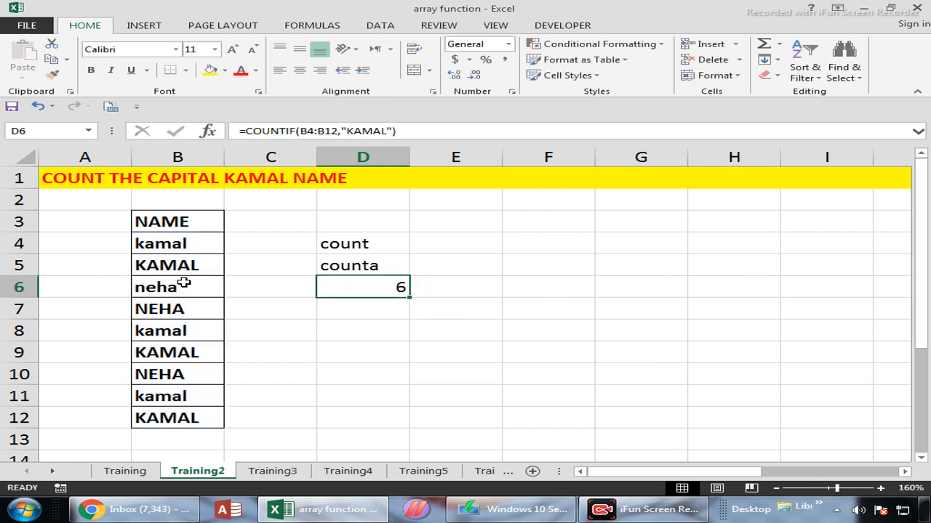
{"action": "left_click_drag", "start_coordinate": [185, 264], "coordinate": [295, 264]}
{"action": "left_click_drag", "start_coordinate": [215, 352], "coordinate": [251, 355]}
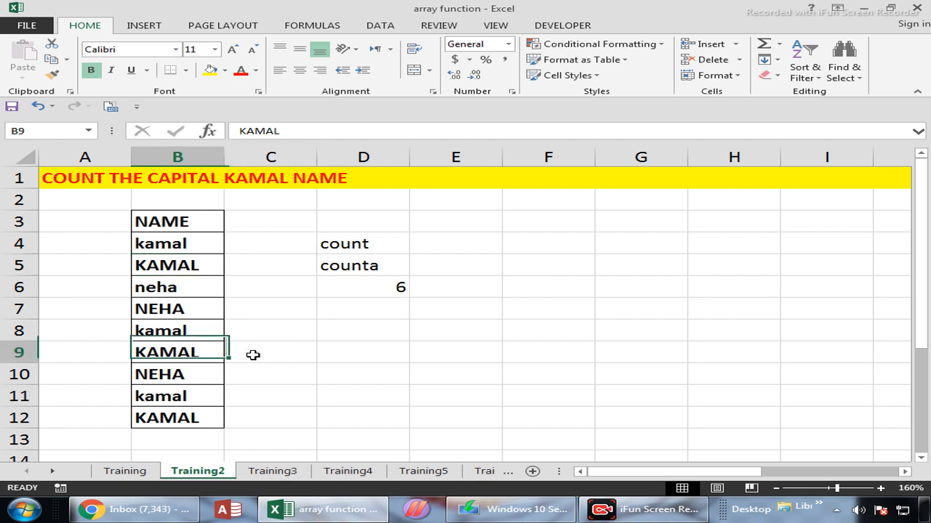
{"action": "left_click", "coordinate": [194, 422]}
{"action": "left_click", "coordinate": [381, 289]}
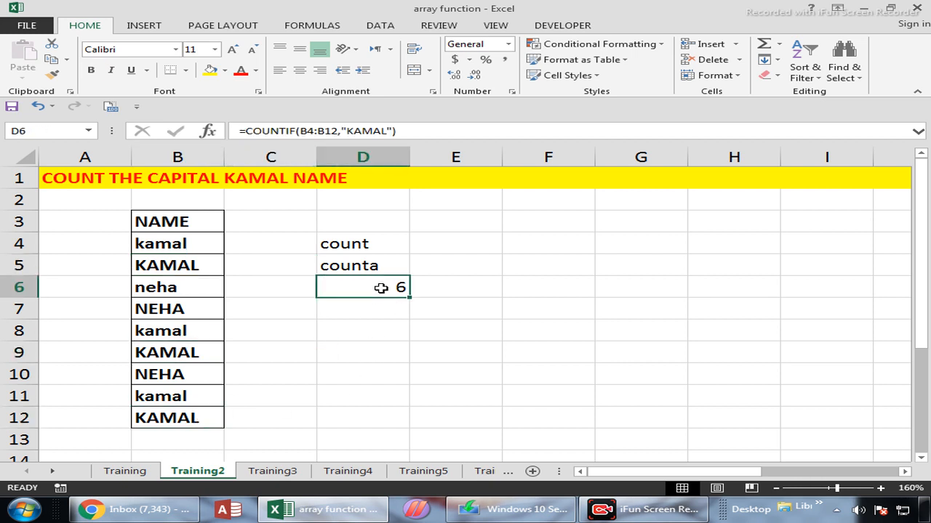
{"action": "double_click", "coordinate": [381, 288]}
{"action": "left_click_drag", "start_coordinate": [554, 289], "coordinate": [493, 287]}
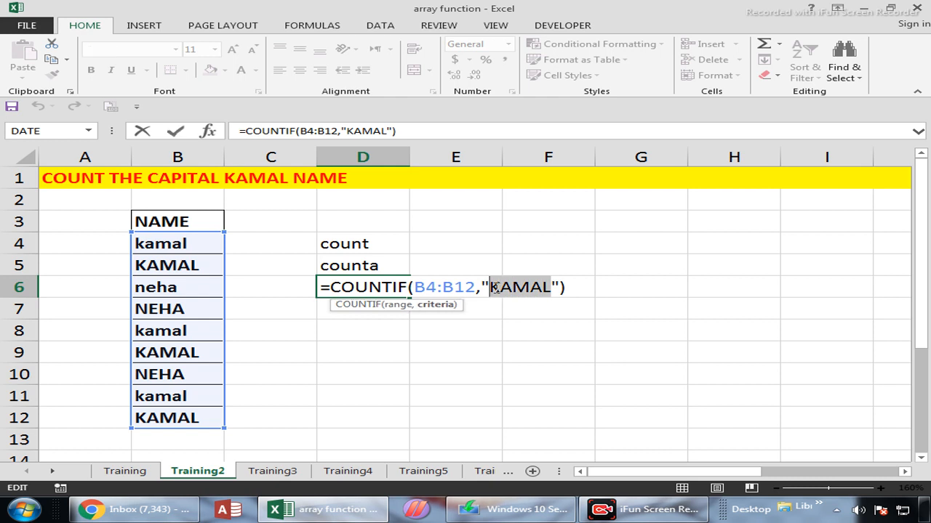
{"action": "key", "text": "Return"}
Step: In F4, begin a SUMPRODUCT formula with a double negation and a nested EXACT function: =SUMPRODUCT(--(EXACT(
{"action": "key", "text": "Up"}
{"action": "key", "text": "Up"}
{"action": "key", "text": "Up"}
{"action": "key", "text": "Right"}
{"action": "key", "text": "Right"}
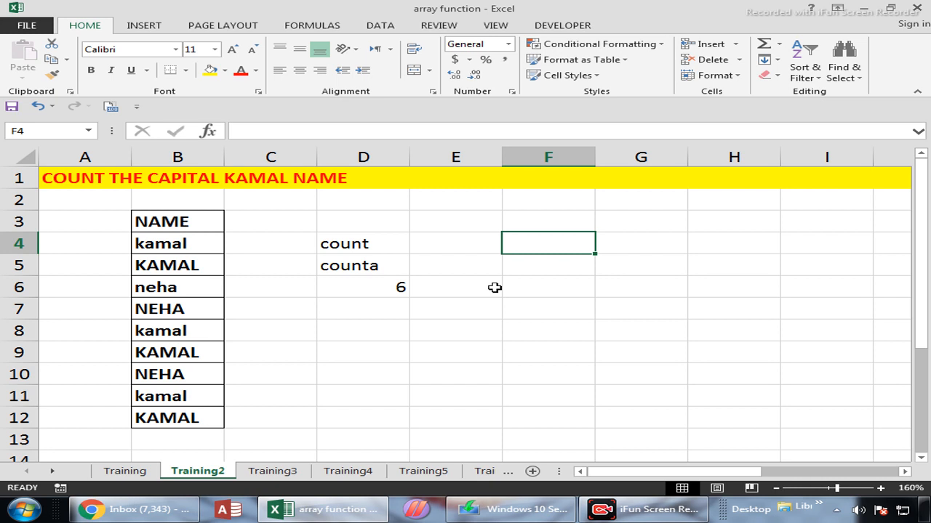
{"action": "type", "text": "=SUMP"}
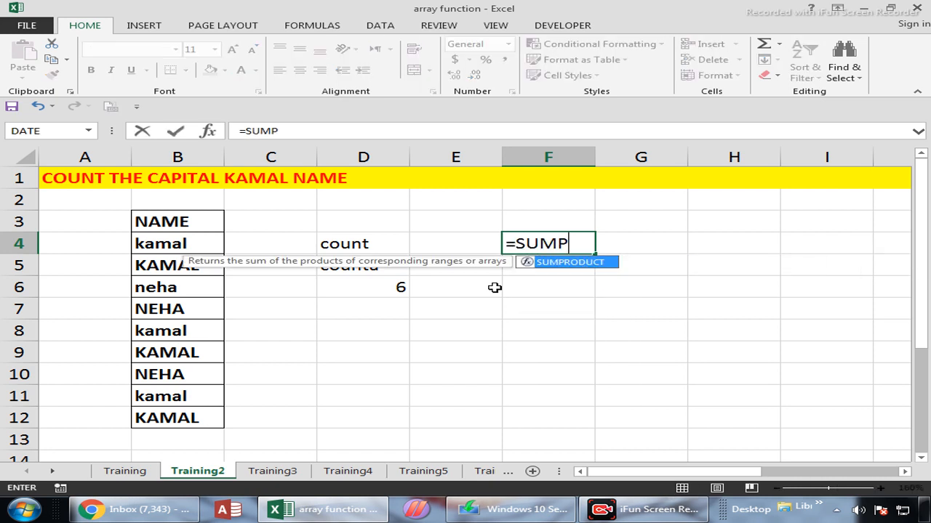
{"action": "key", "text": "Tab"}
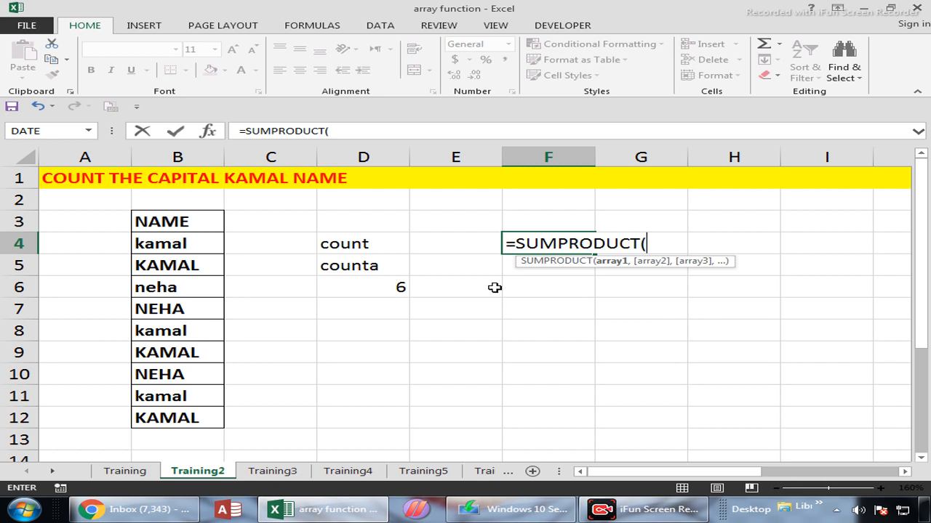
{"action": "type", "text": "--"}
{"action": "type", "text": "("}
{"action": "type", "text": "EXC"}
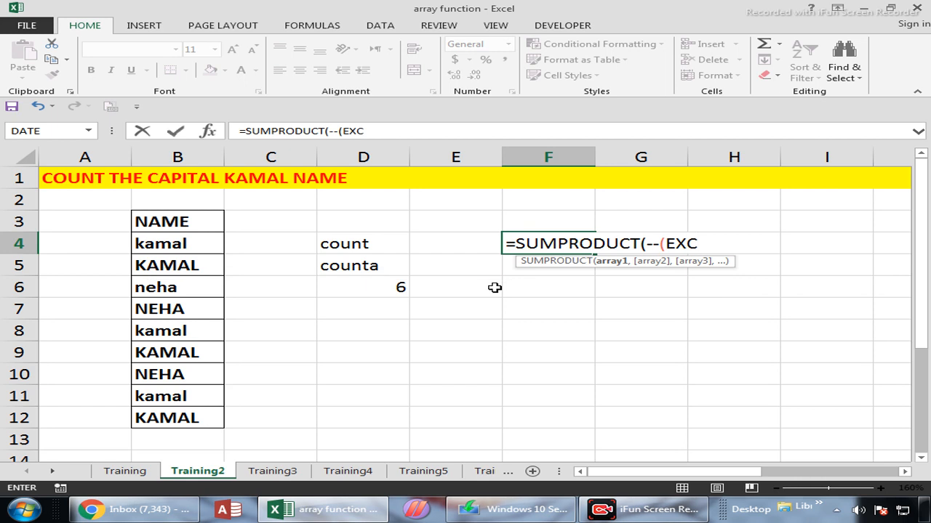
{"action": "key", "text": "Return"}
{"action": "left_click", "coordinate": [493, 288]}
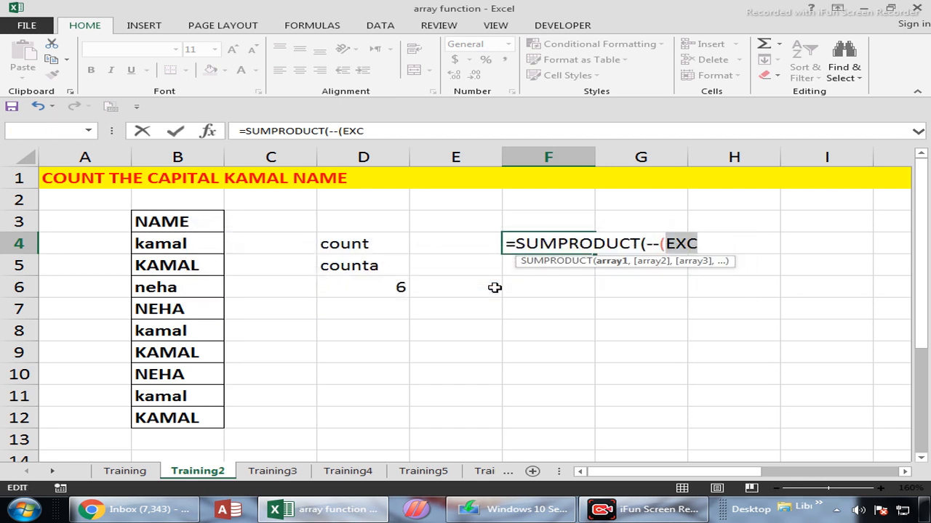
{"action": "key", "text": "BackSpace"}
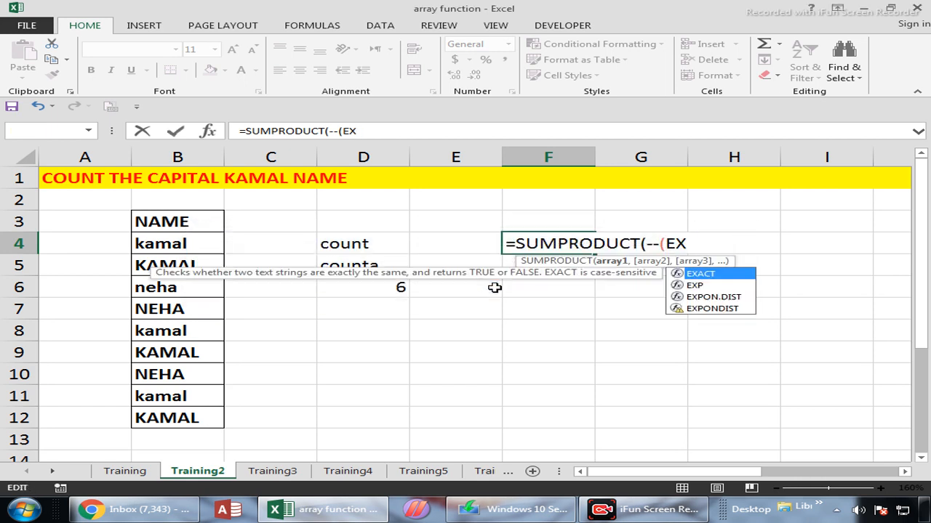
{"action": "key", "text": "Tab"}
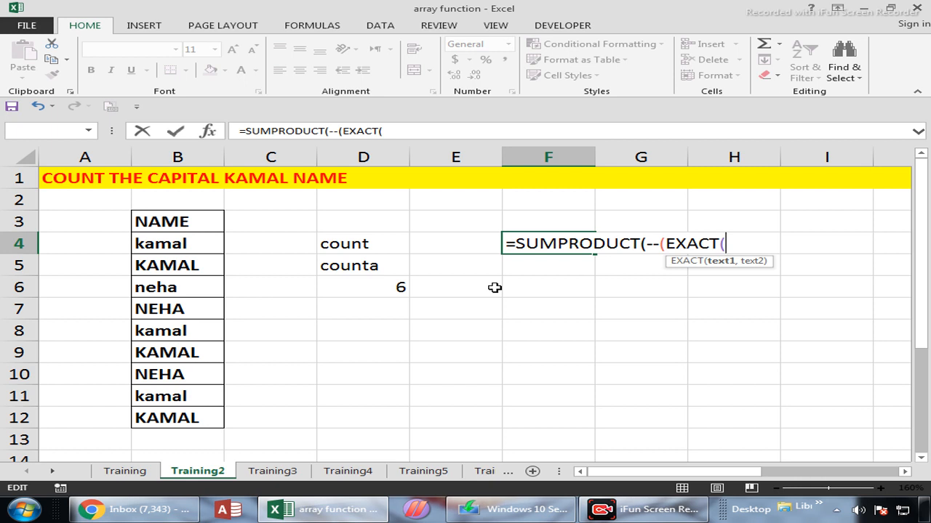
Step: Have EXACT compare B4:B12 with the uppercase name from the heading, and enter F4 as an array formula, accepting the proposed bracket correction
{"action": "left_click", "coordinate": [191, 238]}
{"action": "left_click_drag", "start_coordinate": [188, 268], "coordinate": [181, 397]}
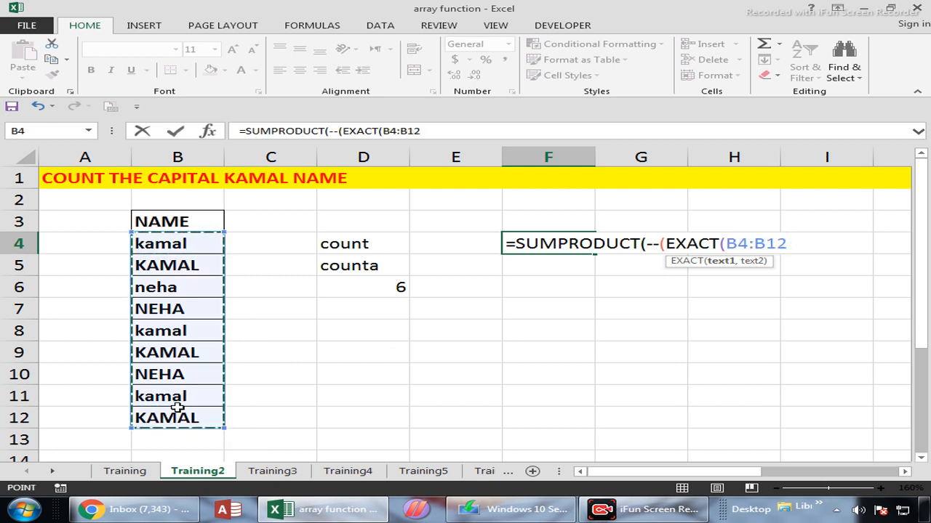
{"action": "type", "text": ","}
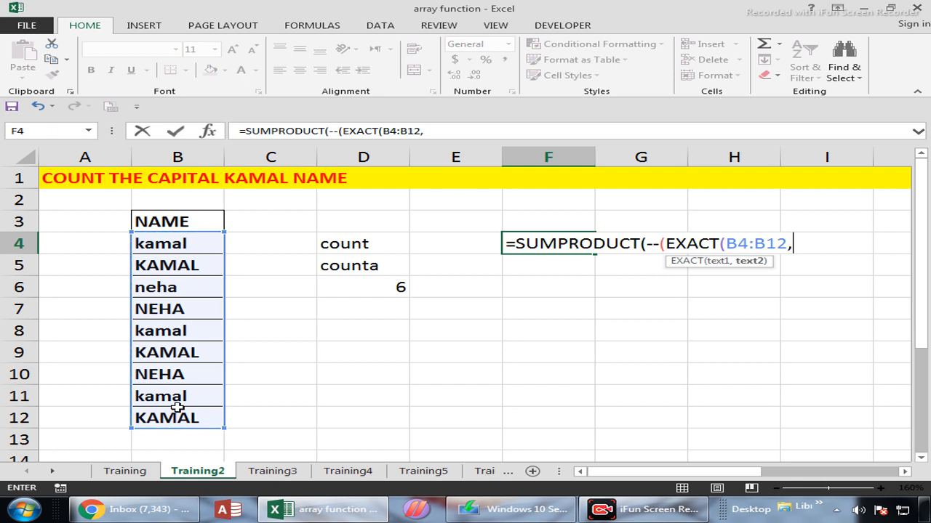
{"action": "type", "text": "\"KAMA"}
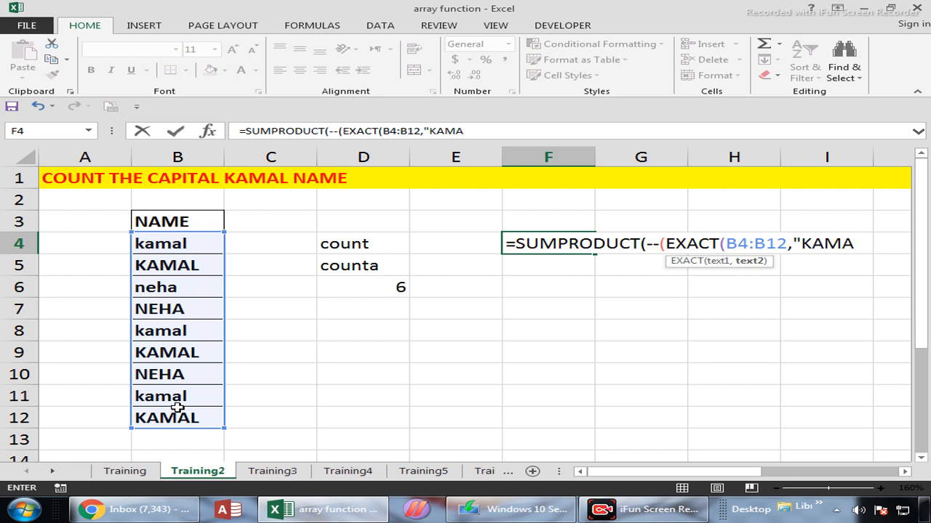
{"action": "type", "text": "L\")"}
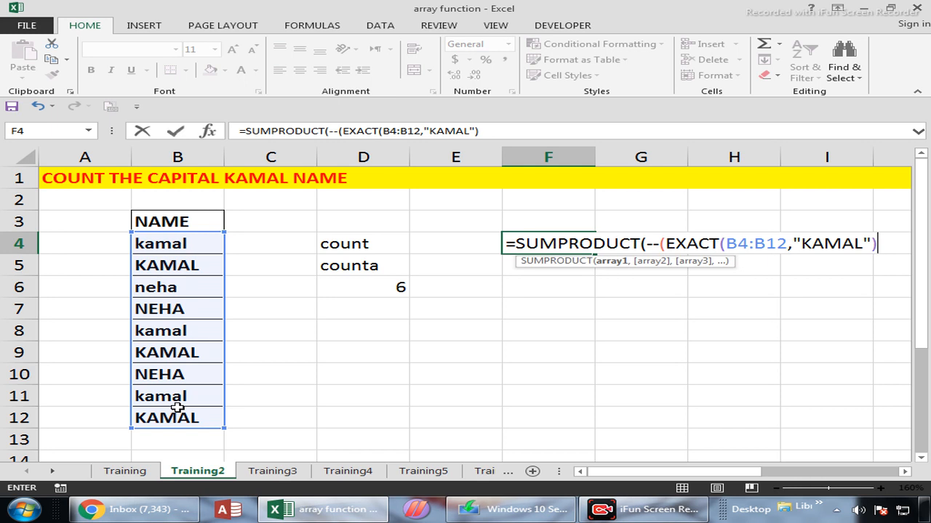
{"action": "key", "text": "Return"}
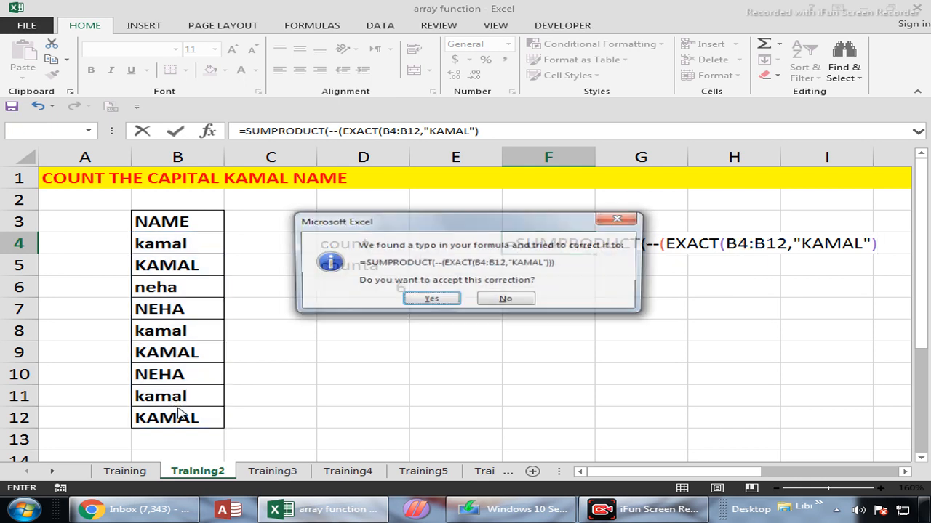
{"action": "left_click", "coordinate": [434, 299]}
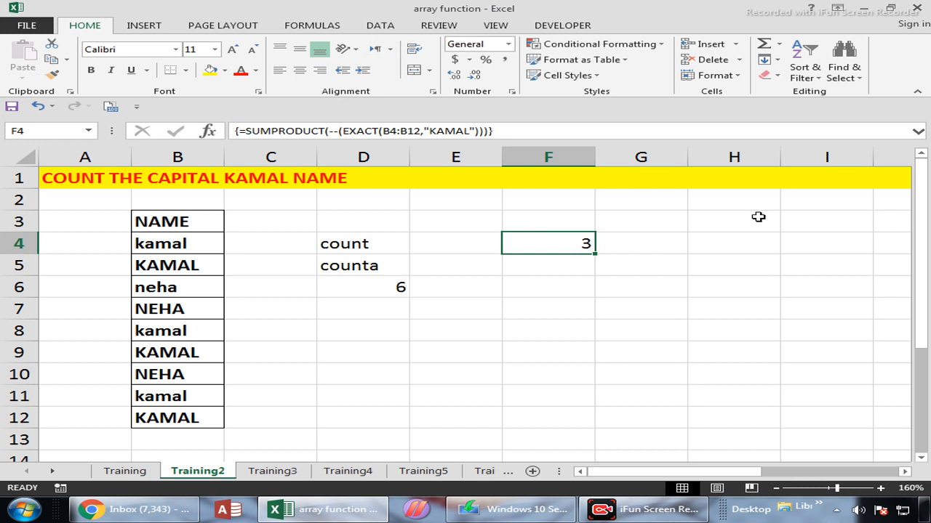
Step: Step through the evaluation of the F4 formula with Evaluate Formula until its final result, and close the dialog
{"action": "left_click", "coordinate": [308, 28]}
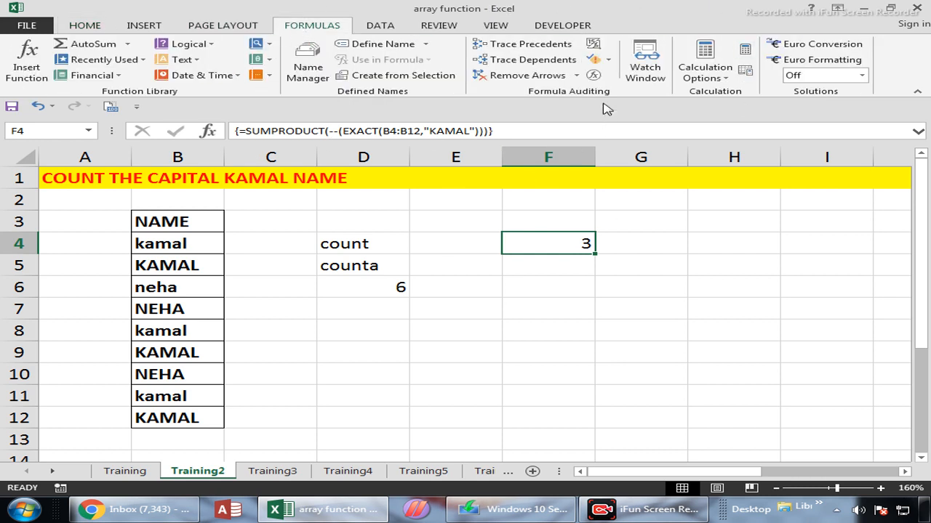
{"action": "left_click", "coordinate": [594, 76]}
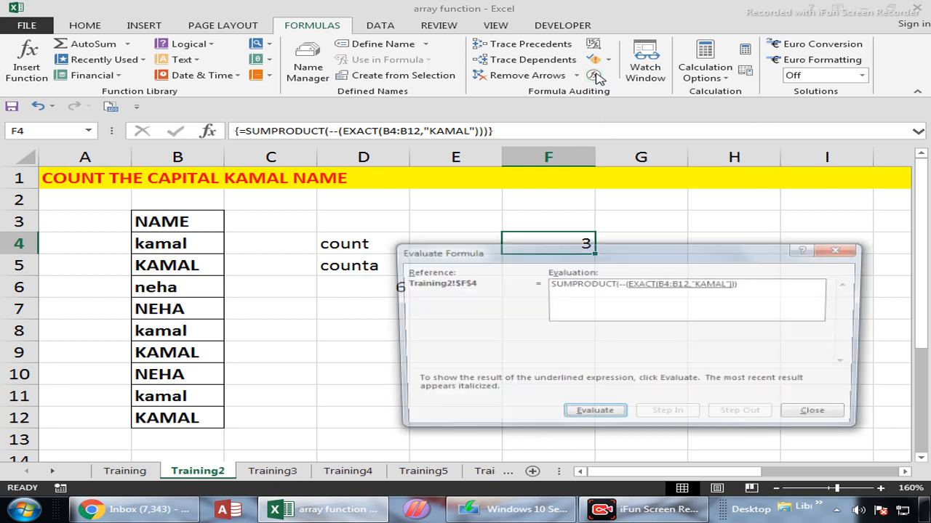
{"action": "left_click_drag", "start_coordinate": [631, 260], "coordinate": [609, 154]}
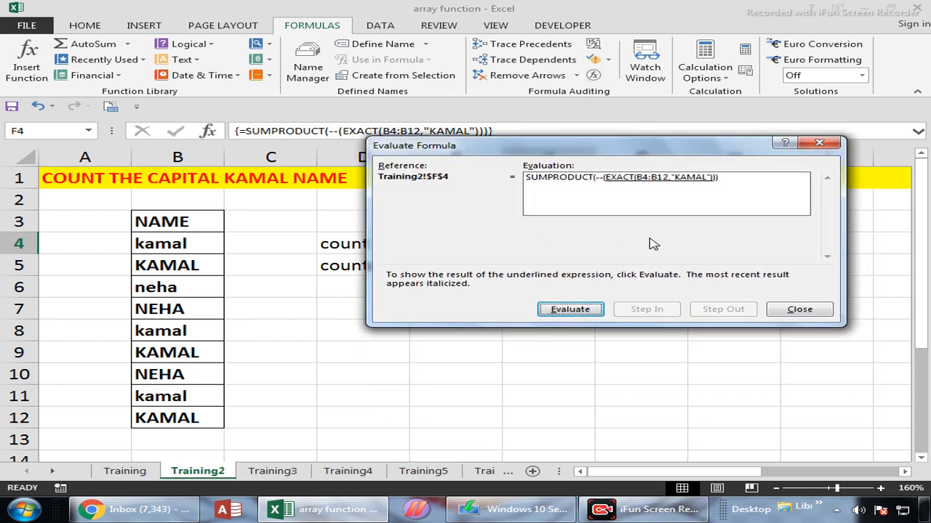
{"action": "left_click", "coordinate": [570, 310]}
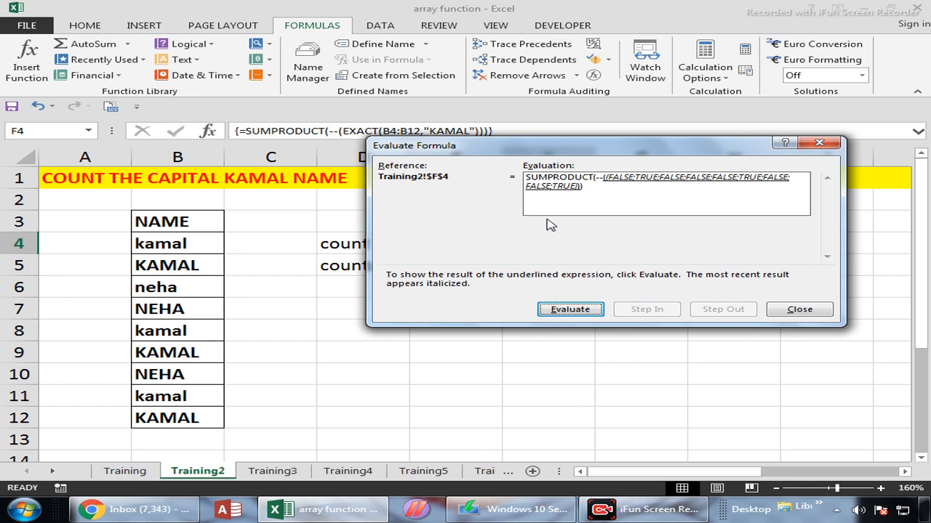
{"action": "left_click", "coordinate": [575, 310]}
{"action": "left_click", "coordinate": [575, 311]}
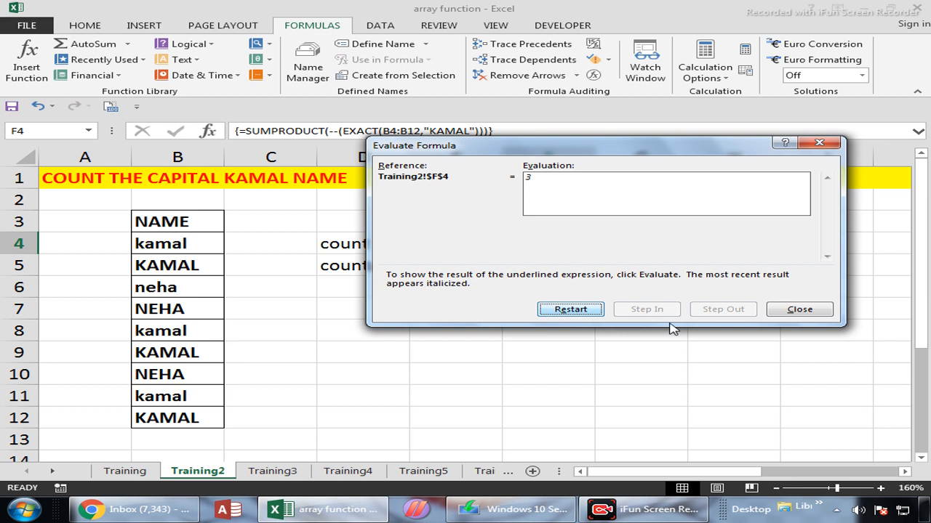
{"action": "left_click", "coordinate": [827, 314]}
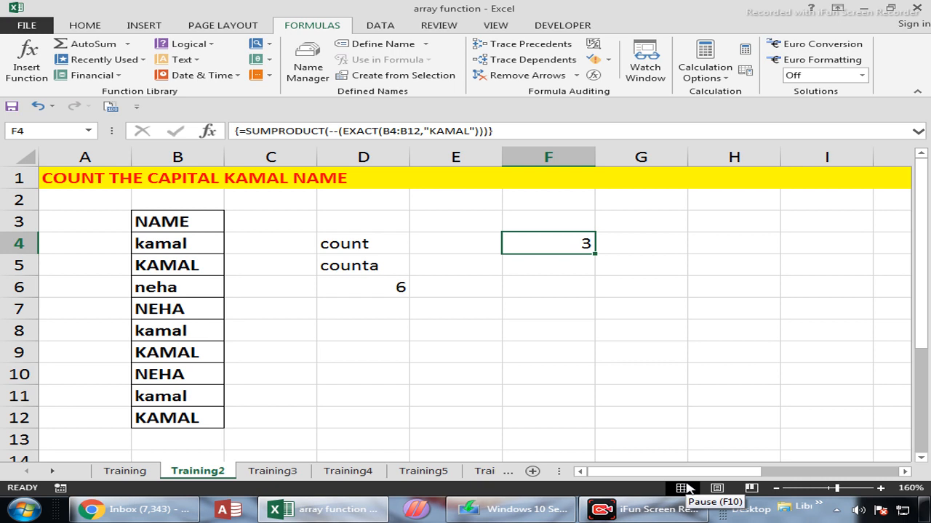
Step: On the Training3 sheet, examine the name and sales table in B3:C12 and the lookup name in E5
{"action": "left_click", "coordinate": [366, 374]}
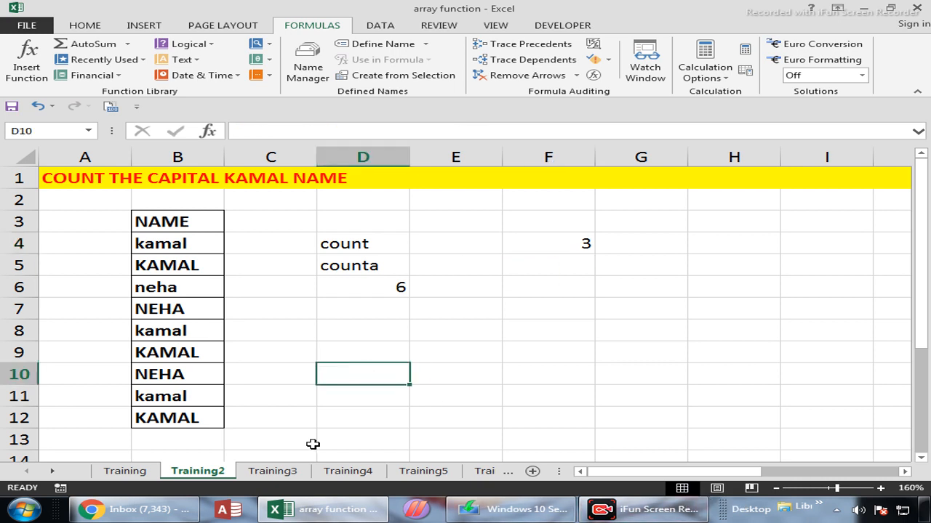
{"action": "left_click", "coordinate": [273, 472]}
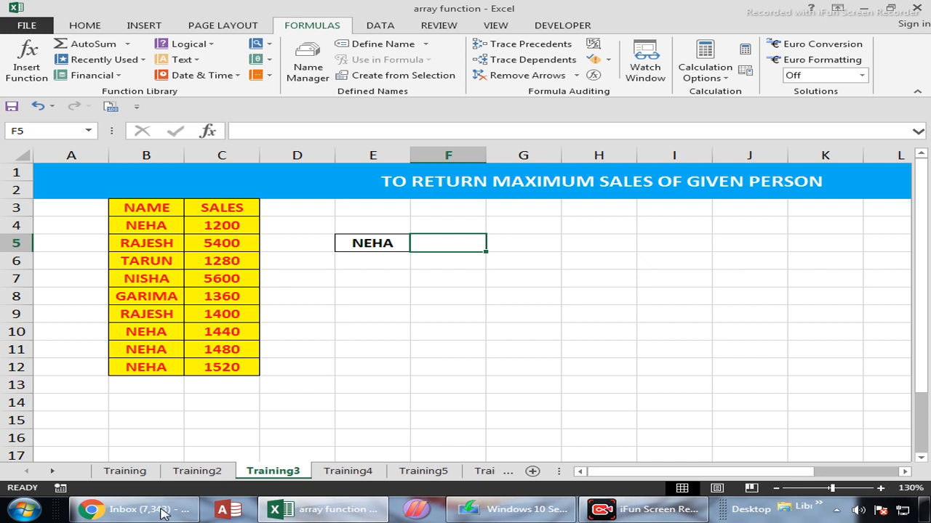
{"action": "left_click_drag", "start_coordinate": [168, 210], "coordinate": [155, 368]}
{"action": "left_click_drag", "start_coordinate": [232, 208], "coordinate": [162, 365]}
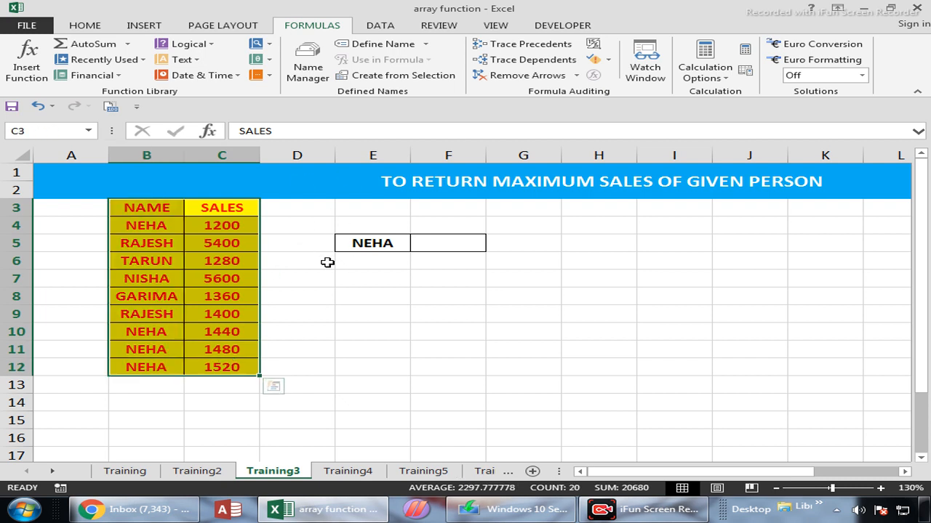
{"action": "left_click", "coordinate": [372, 247]}
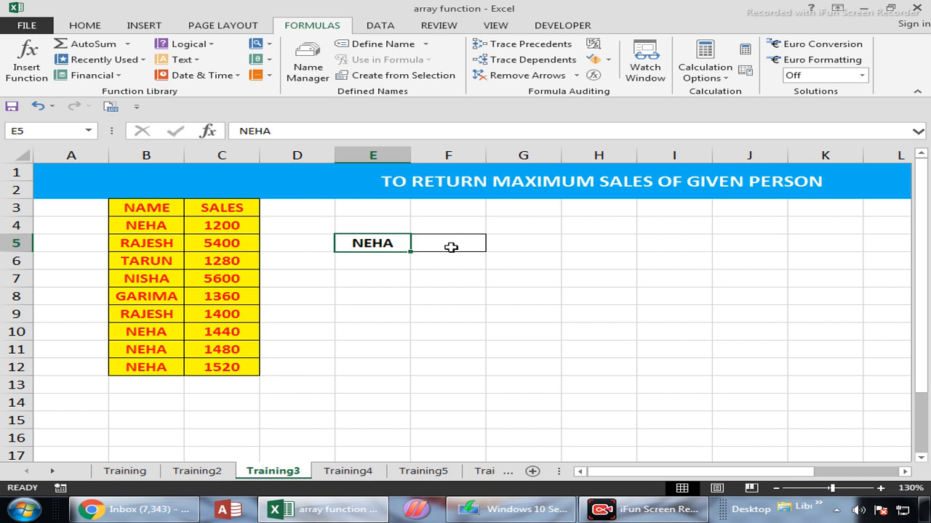
Step: Try a plain maximum of all sales in F5 with =MAX(C4:C12), and clear the cell
{"action": "left_click", "coordinate": [452, 247]}
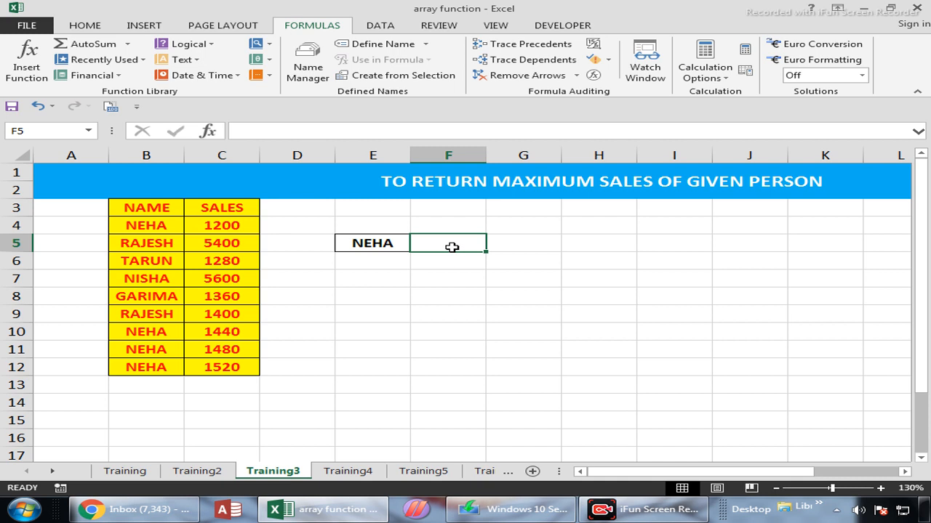
{"action": "type", "text": "="}
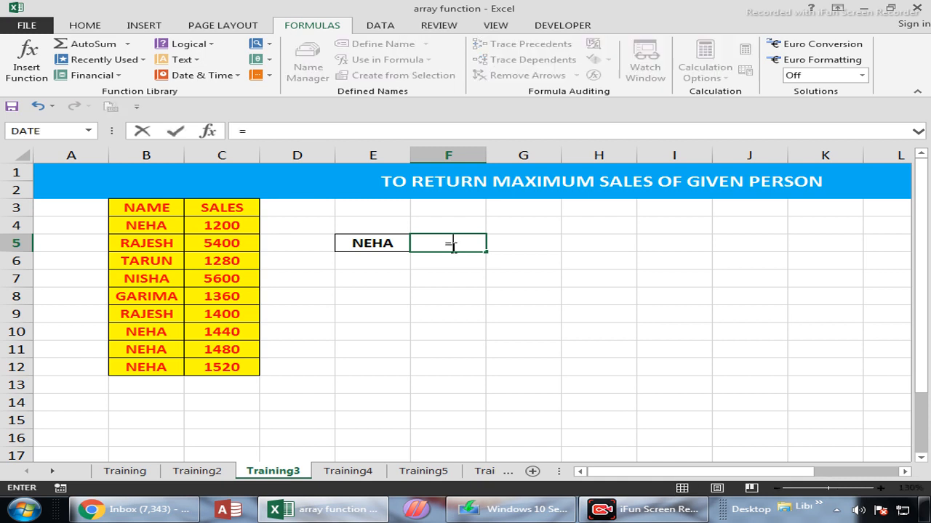
{"action": "type", "text": "MAX("}
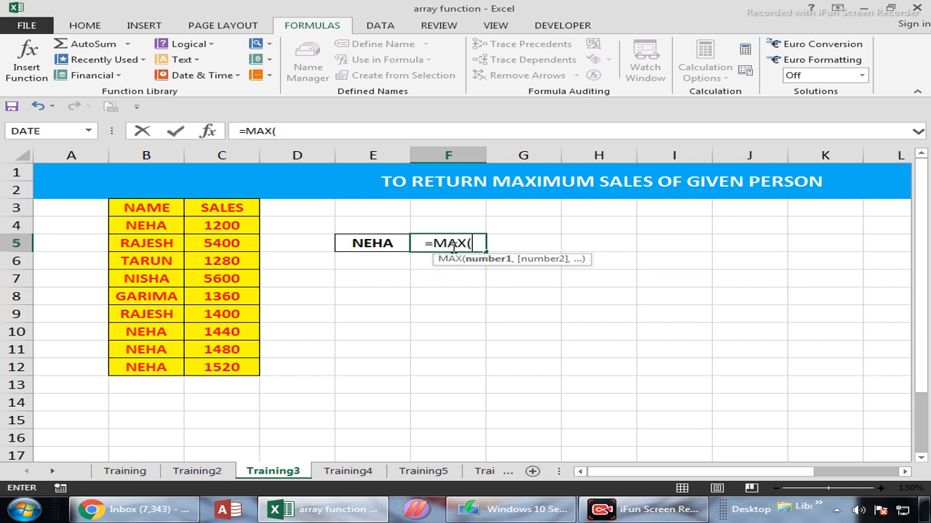
{"action": "left_click_drag", "start_coordinate": [224, 227], "coordinate": [225, 367]}
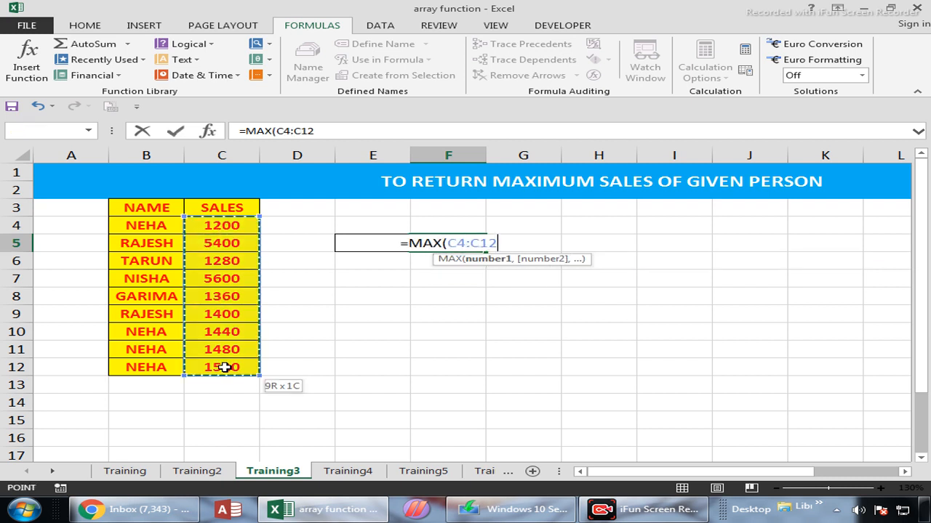
{"action": "key", "text": "Return"}
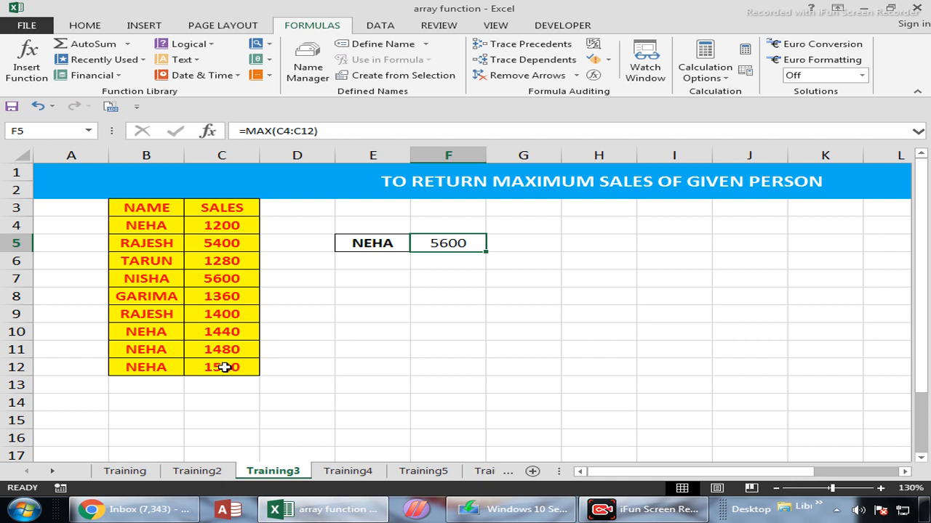
{"action": "key", "text": "Delete"}
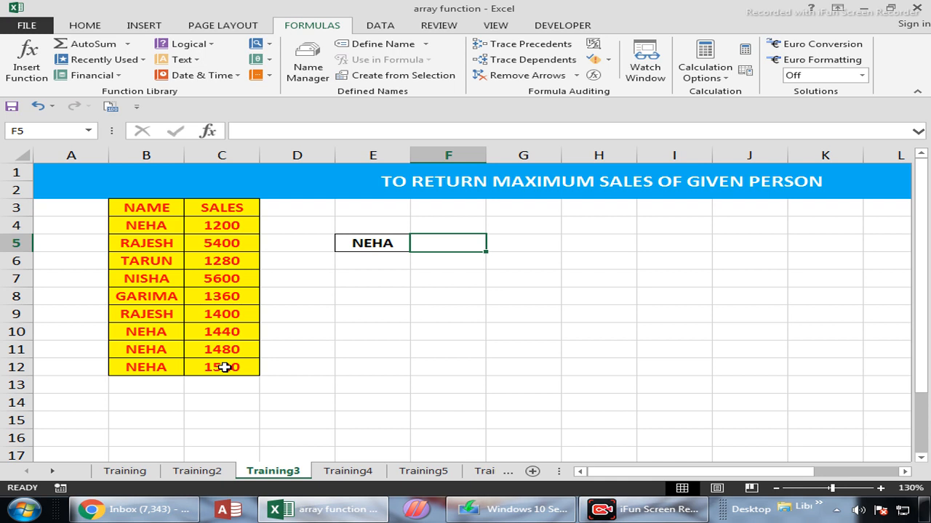
Step: Build the formula =IF(B4:B12=E5,C4:C12,"") in F5 to pick out the sales of the person named in E5
{"action": "type", "text": "=IF("}
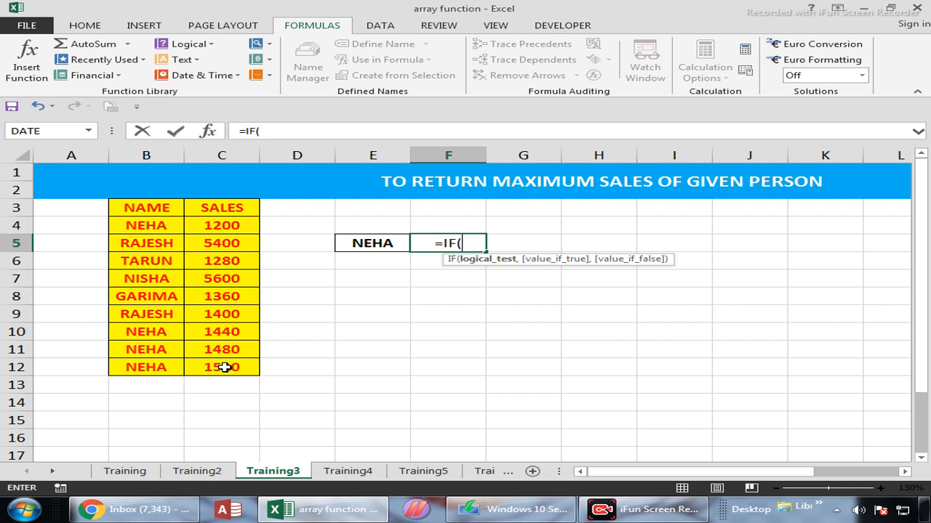
{"action": "left_click_drag", "start_coordinate": [152, 226], "coordinate": [151, 365]}
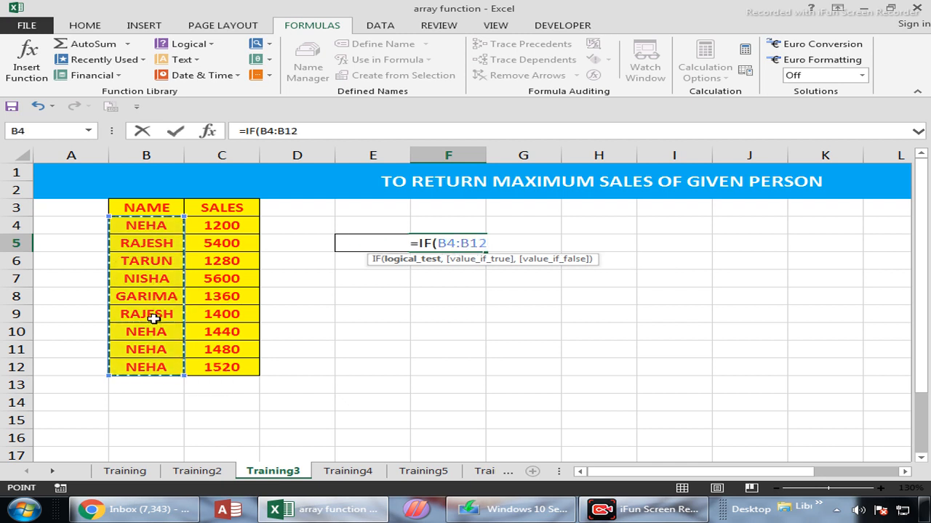
{"action": "type", "text": "="}
{"action": "left_click", "coordinate": [387, 266]}
{"action": "key", "text": "Up"}
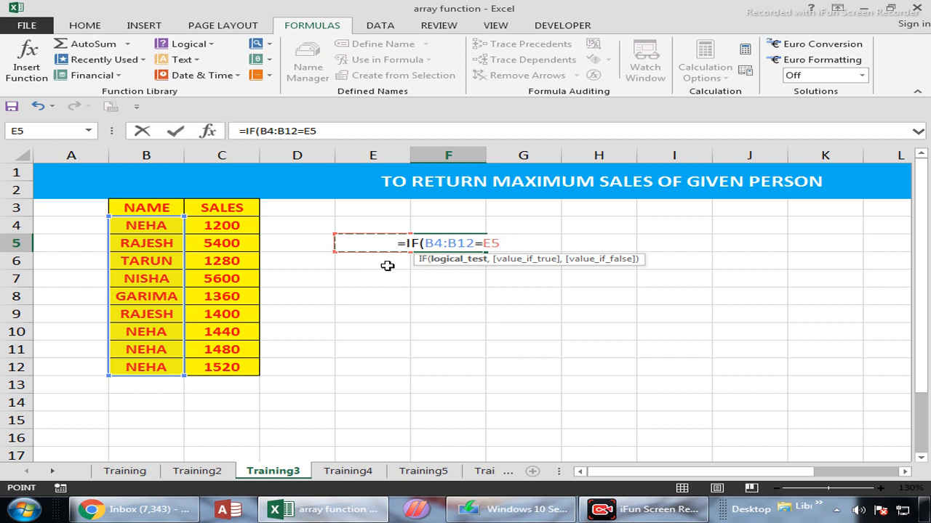
{"action": "type", "text": ","}
{"action": "left_click_drag", "start_coordinate": [215, 226], "coordinate": [217, 366]}
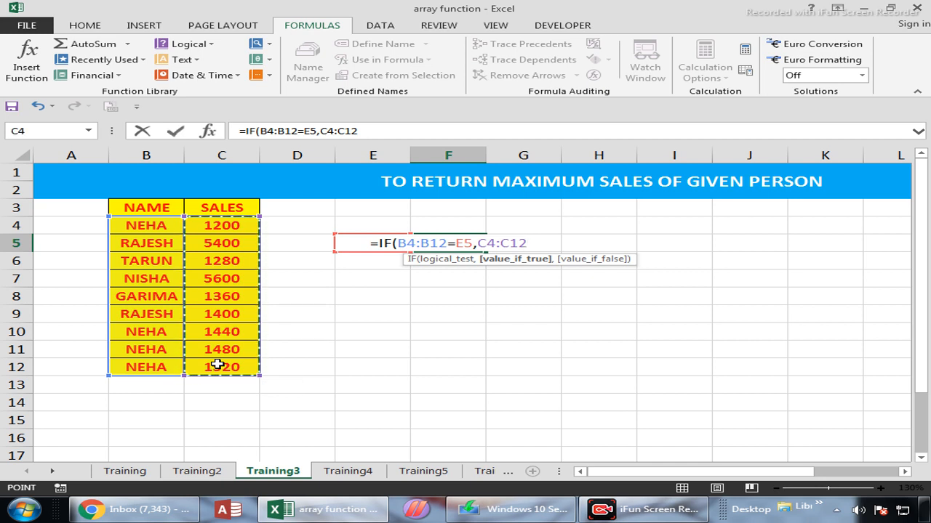
{"action": "type", "text": ","}
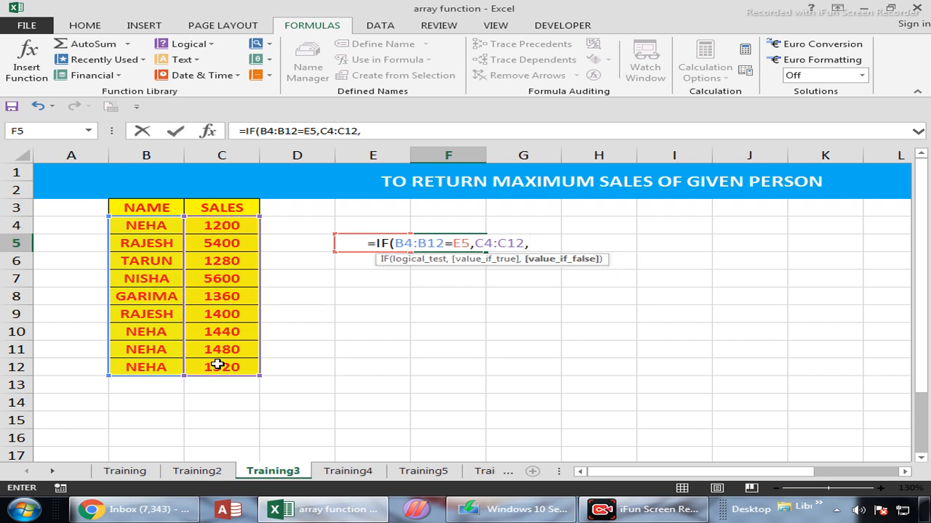
{"action": "type", "text": "\"\")"}
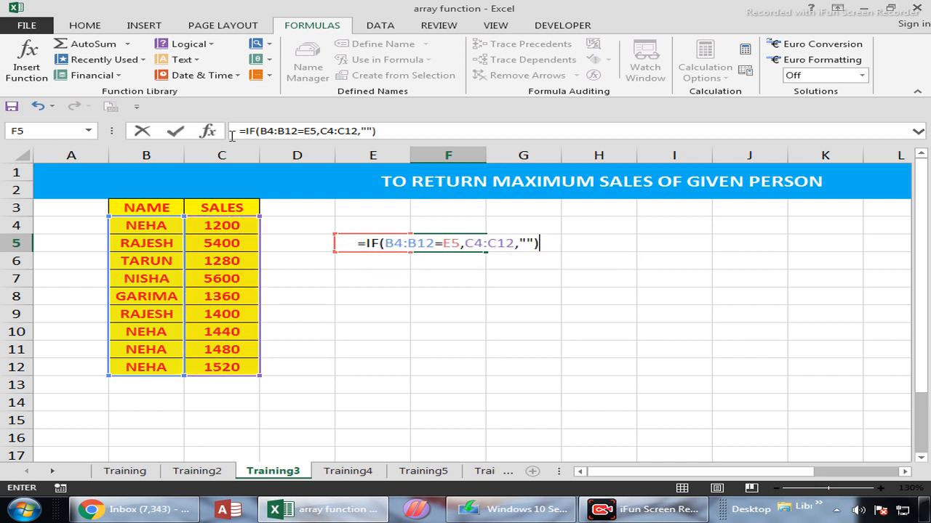
Step: Wrap the F5 formula in MAX and enter it as an array formula, accepting the proposed bracket correction
{"action": "left_click", "coordinate": [244, 130]}
{"action": "type", "text": "MAX("}
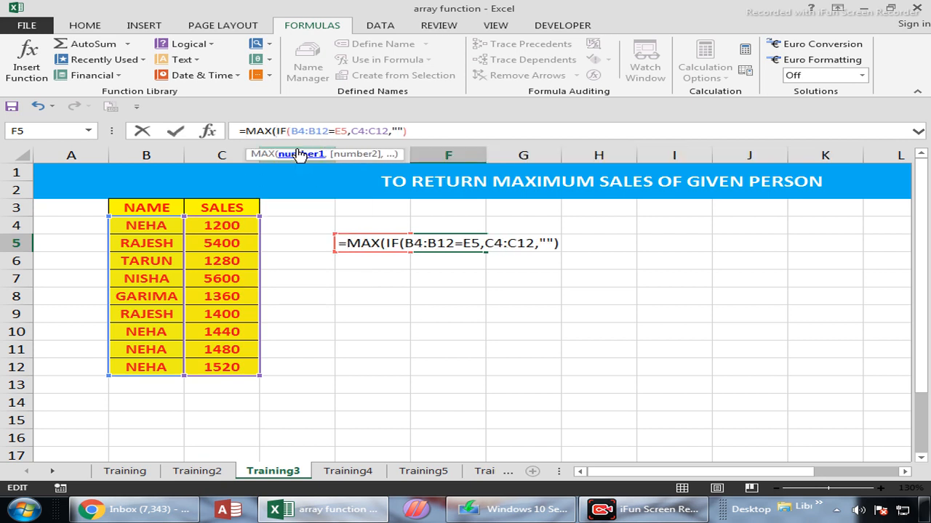
{"action": "key", "text": "ctrl+shift+Return"}
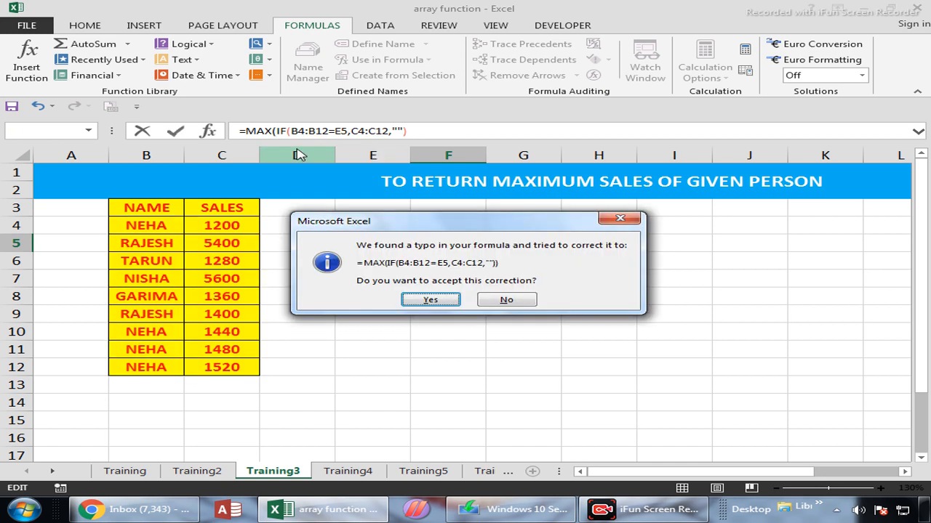
{"action": "key", "text": "Return"}
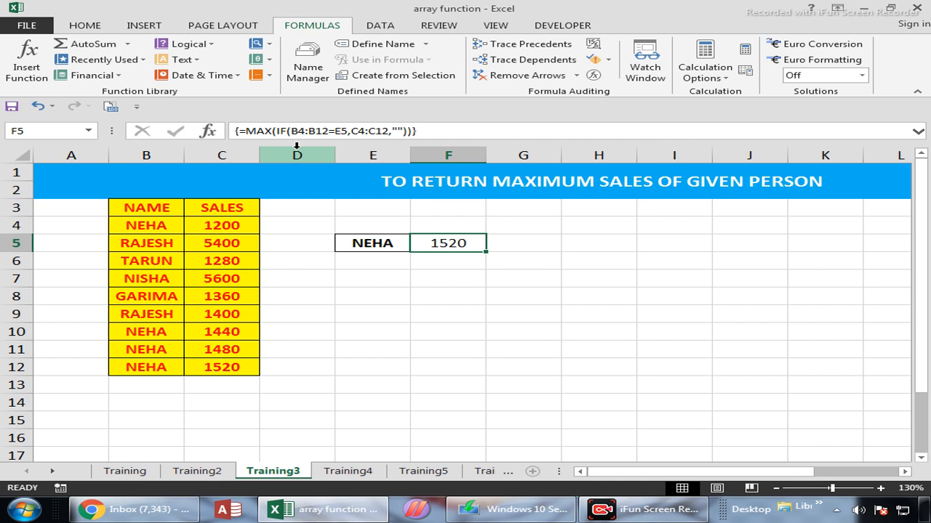
Step: Open the F5 formula, confirm it again as an array formula, and widen column F to about twice its width
{"action": "key", "text": "F2"}
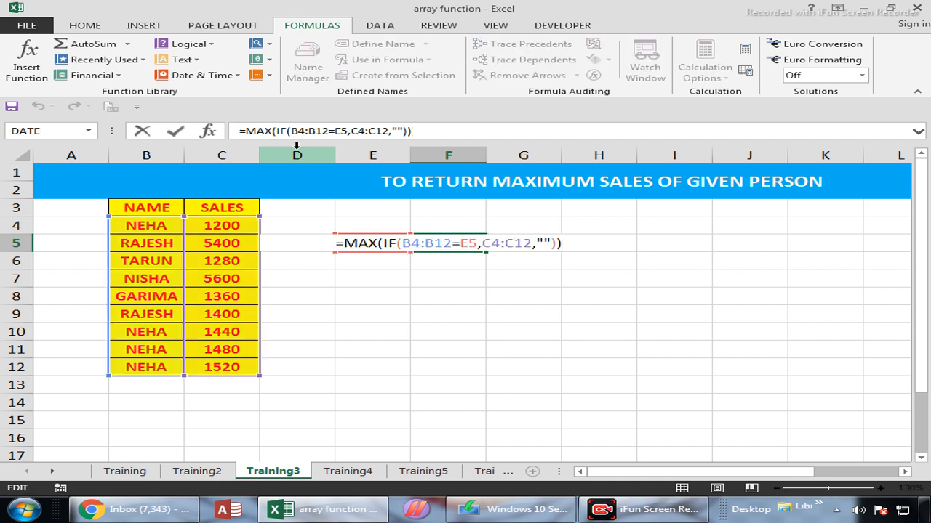
{"action": "key", "text": "ctrl+shift+Return"}
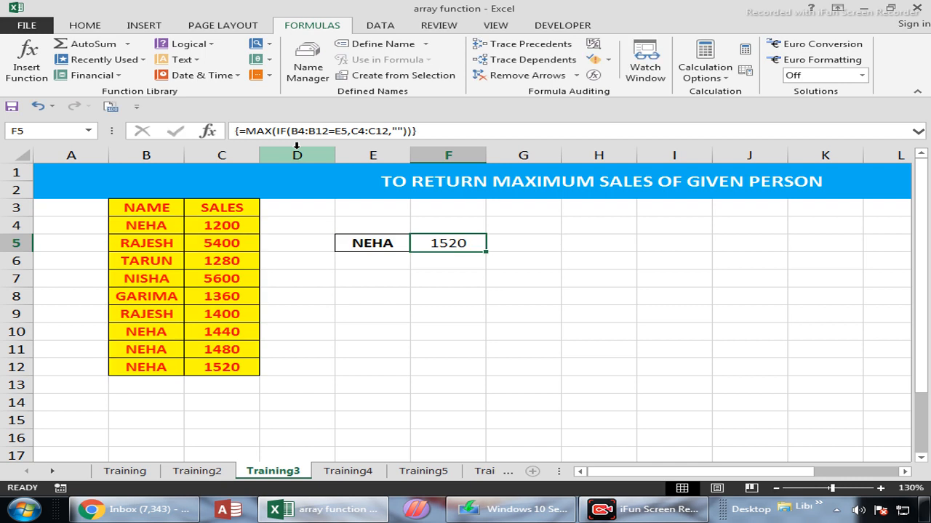
{"action": "left_click_drag", "start_coordinate": [487, 155], "coordinate": [574, 155]}
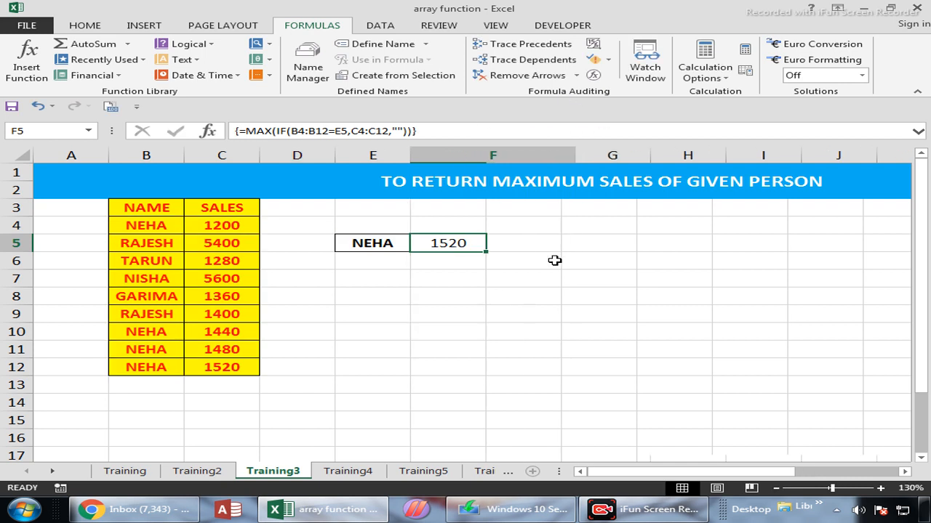
Step: Try entering the F5 formula as an ordinary formula, and re-enter it as an array formula
{"action": "double_click", "coordinate": [531, 242]}
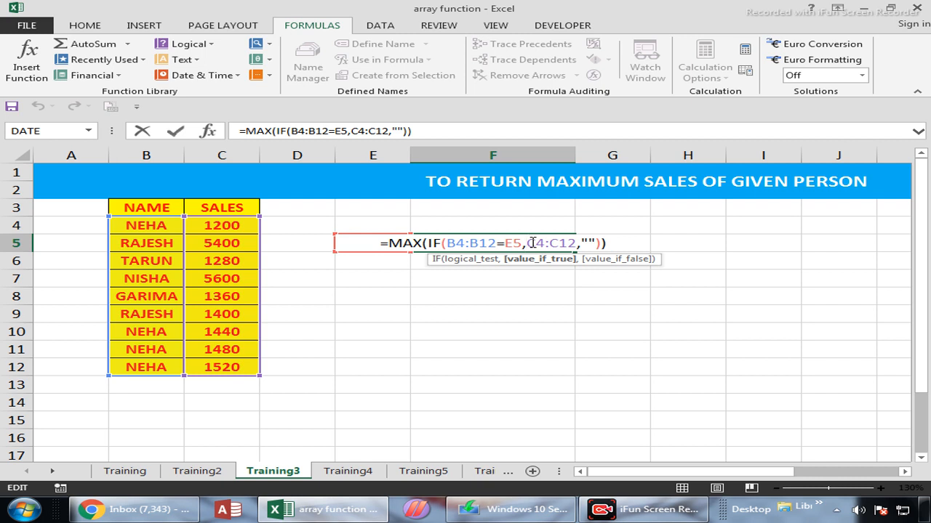
{"action": "key", "text": "Return"}
{"action": "left_click", "coordinate": [531, 242]}
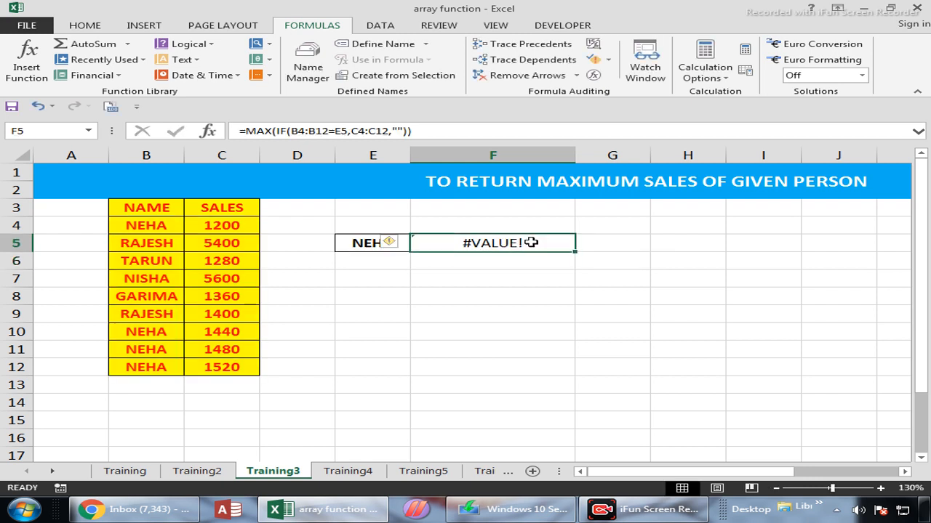
{"action": "left_click", "coordinate": [447, 131]}
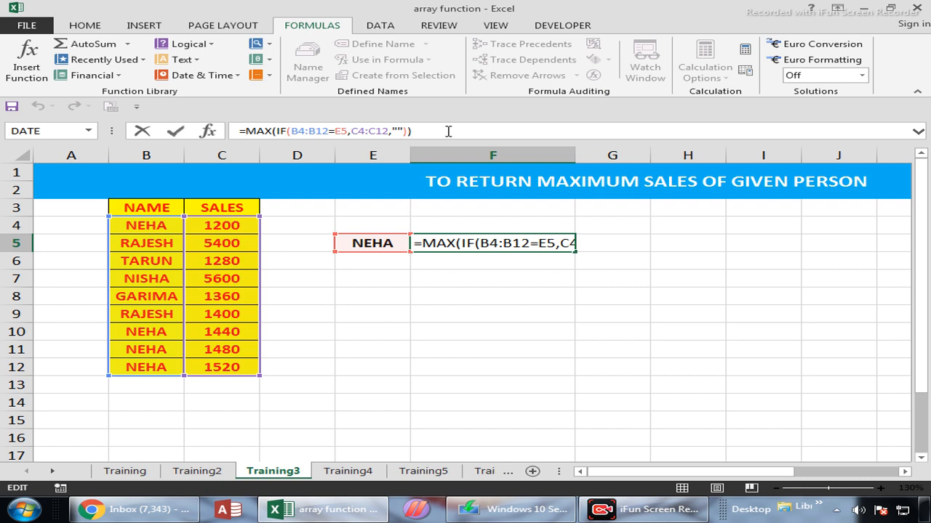
{"action": "key", "text": "ctrl+shift+Return"}
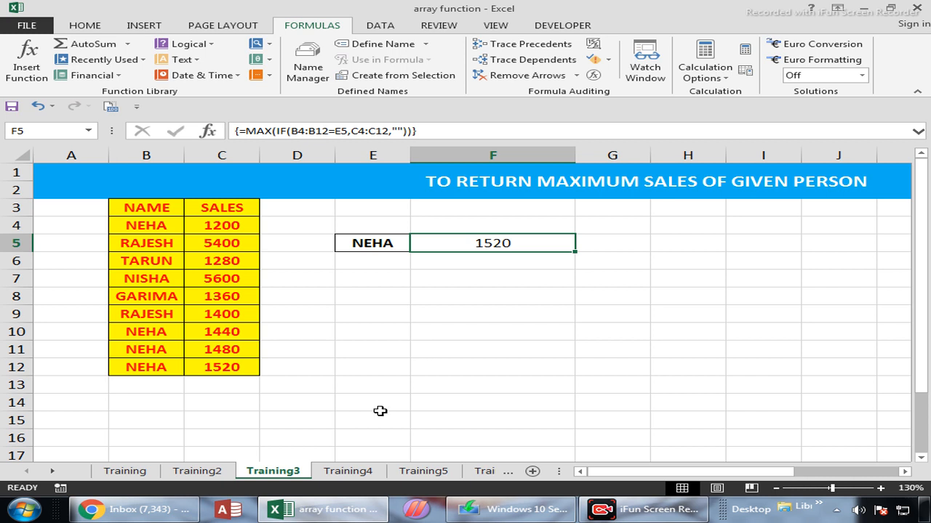
Step: On the Training4 sheet, calculate the length of each name with =LEN(B5) in C5, filled down to C13
{"action": "left_click", "coordinate": [348, 471]}
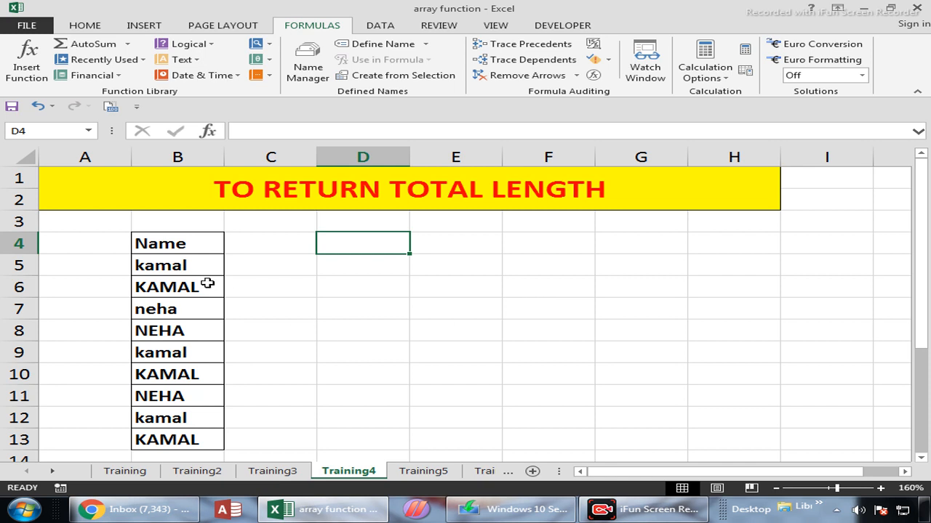
{"action": "left_click_drag", "start_coordinate": [185, 266], "coordinate": [182, 439]}
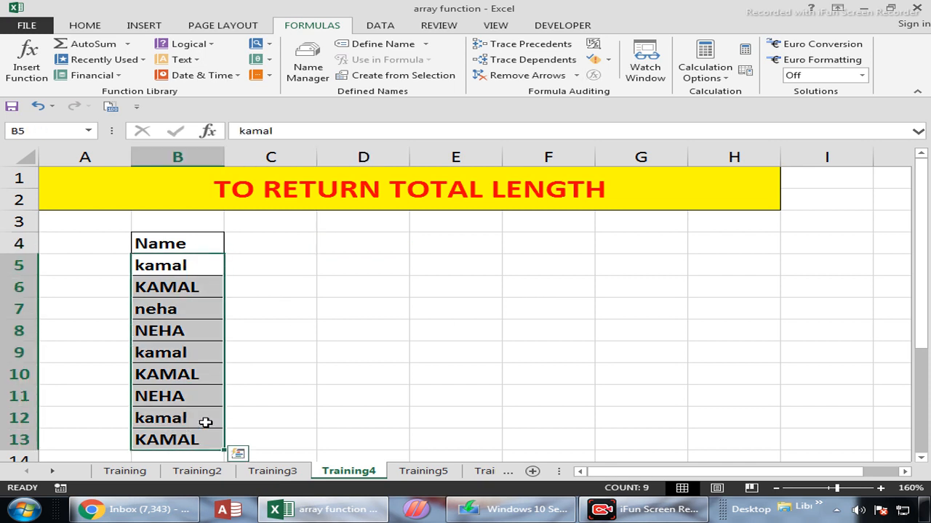
{"action": "left_click", "coordinate": [273, 268]}
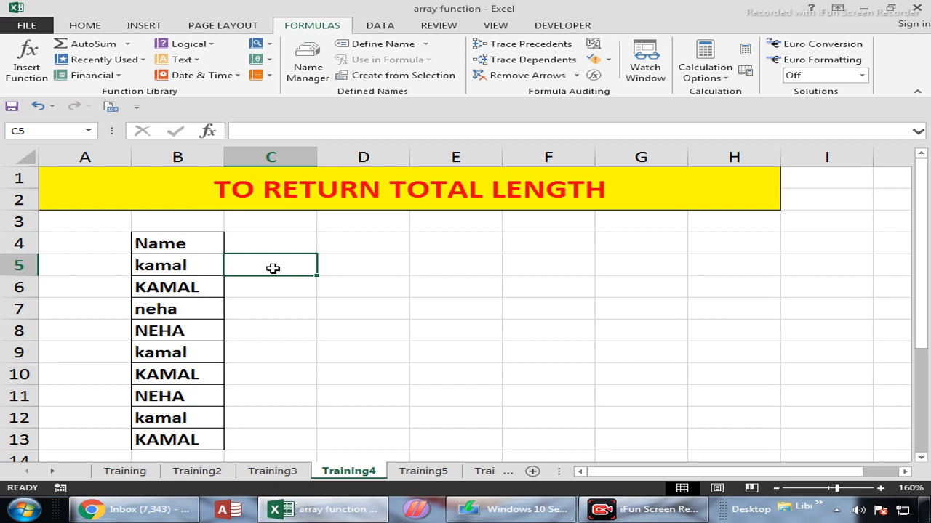
{"action": "type", "text": "=LE"}
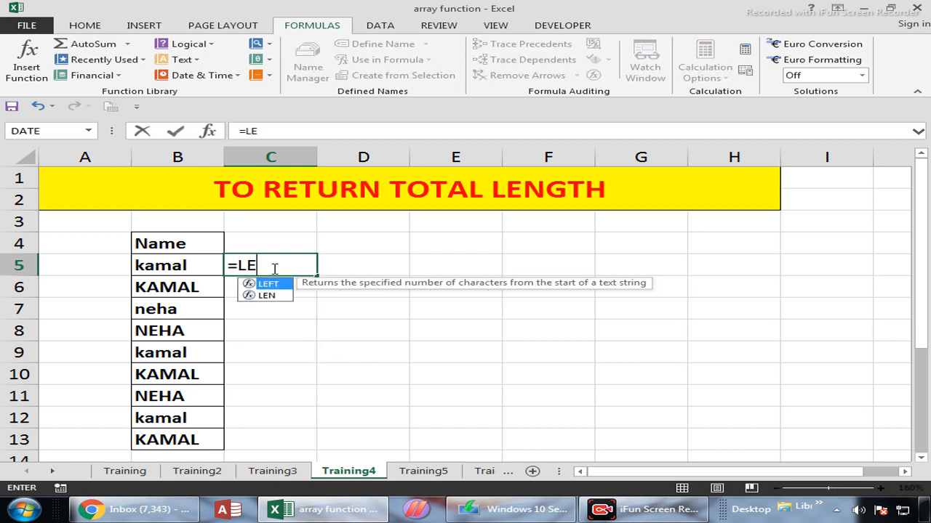
{"action": "type", "text": "N("}
{"action": "key", "text": "Left"}
{"action": "key", "text": "Return"}
{"action": "left_click", "coordinate": [273, 268]}
{"action": "key", "text": "shift+Down"}
{"action": "key", "text": "shift+Down"}
{"action": "key", "text": "shift+Down"}
{"action": "key", "text": "shift+Down"}
{"action": "key", "text": "shift+Down"}
{"action": "key", "text": "shift+Down"}
{"action": "key", "text": "shift+Down"}
{"action": "key", "text": "shift+Down"}
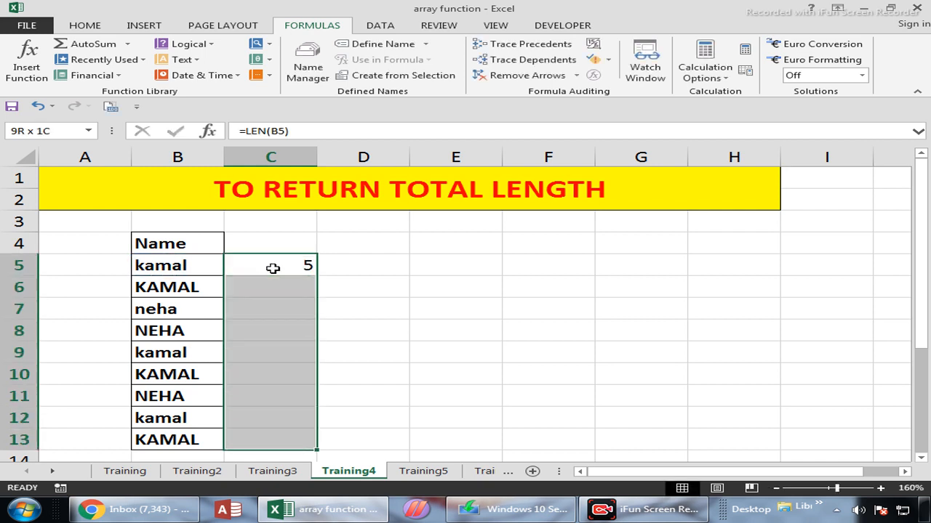
{"action": "key", "text": "ctrl+d"}
Step: Total the name lengths in D5 with a SUM of C5:C13
{"action": "key", "text": "Right"}
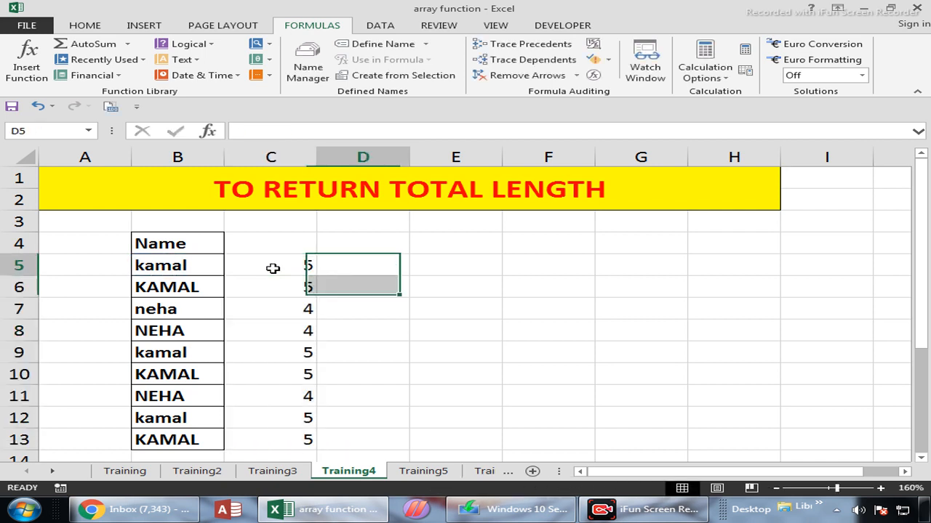
{"action": "type", "text": "=SUM("}
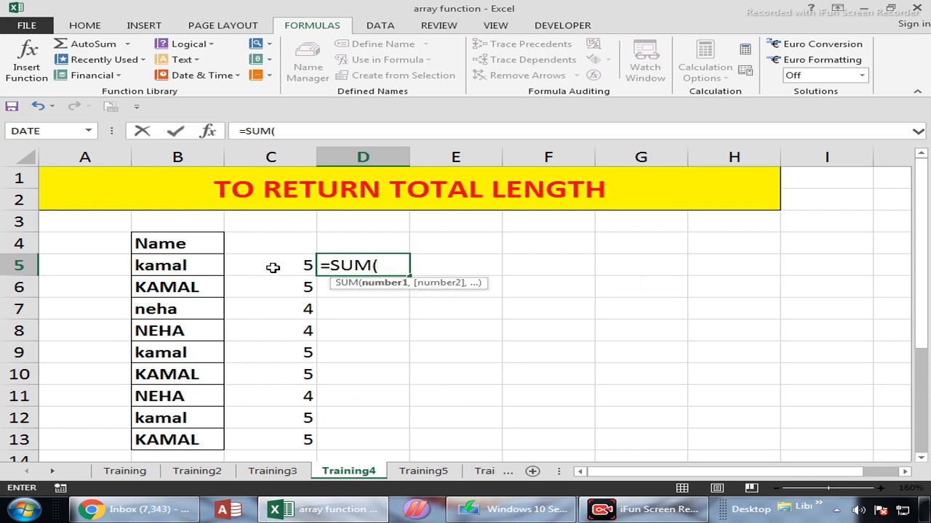
{"action": "left_click_drag", "start_coordinate": [273, 268], "coordinate": [293, 434]}
{"action": "key", "text": "Return"}
{"action": "key", "text": "Up"}
Step: Enter =SUM(LEN(B5:B13)) in E5 as an array formula to get the total length directly from the names
{"action": "key", "text": "Right"}
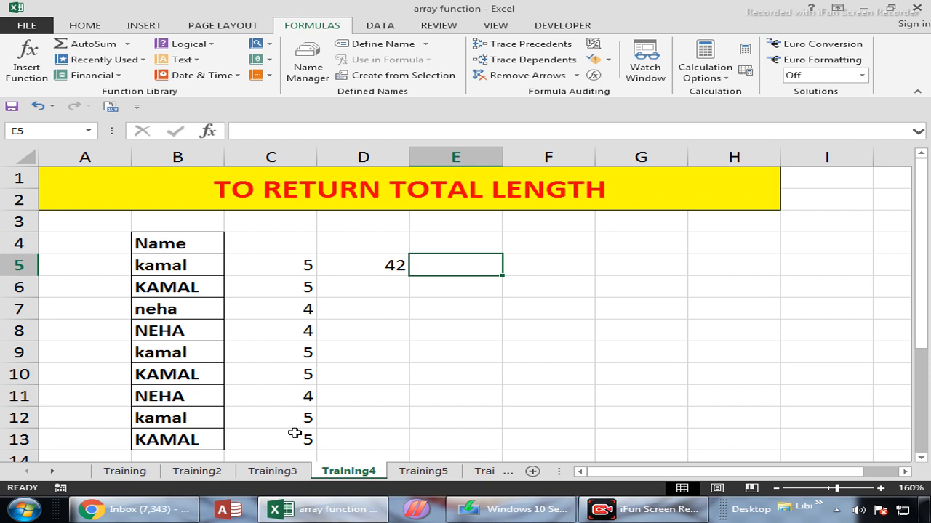
{"action": "type", "text": "=S"}
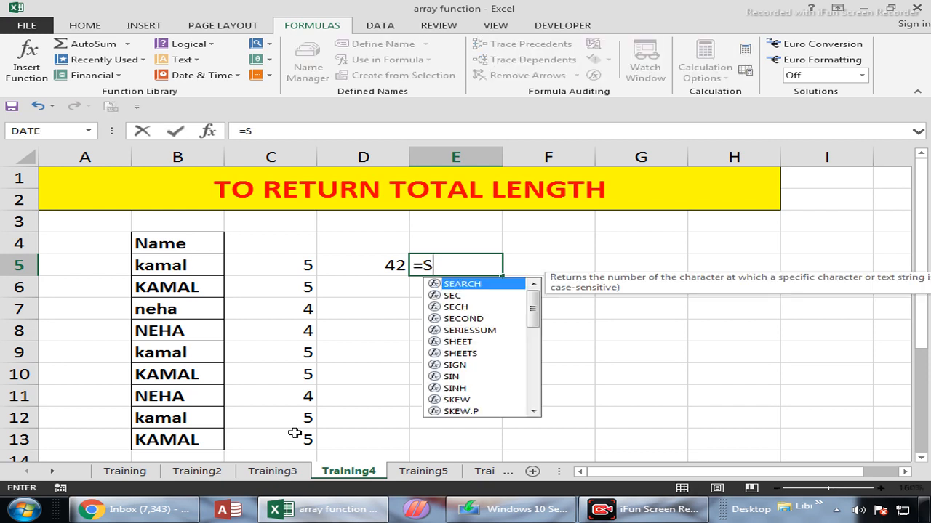
{"action": "type", "text": "UM(L"}
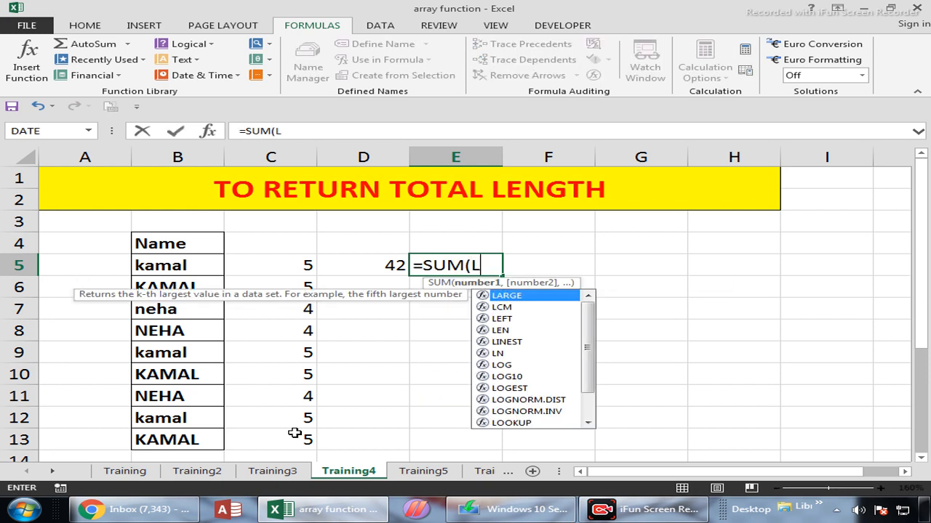
{"action": "type", "text": "EN("}
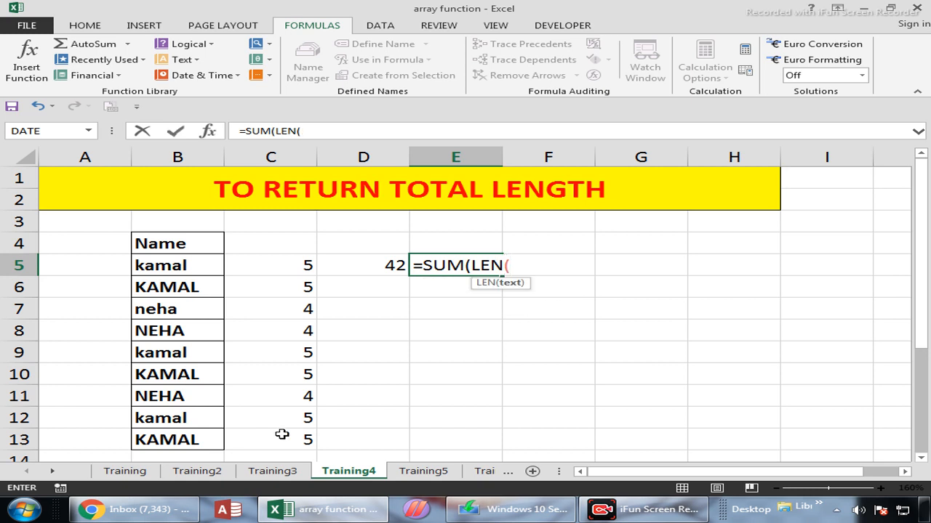
{"action": "left_click", "coordinate": [200, 262]}
{"action": "left_click_drag", "start_coordinate": [201, 318], "coordinate": [199, 439]}
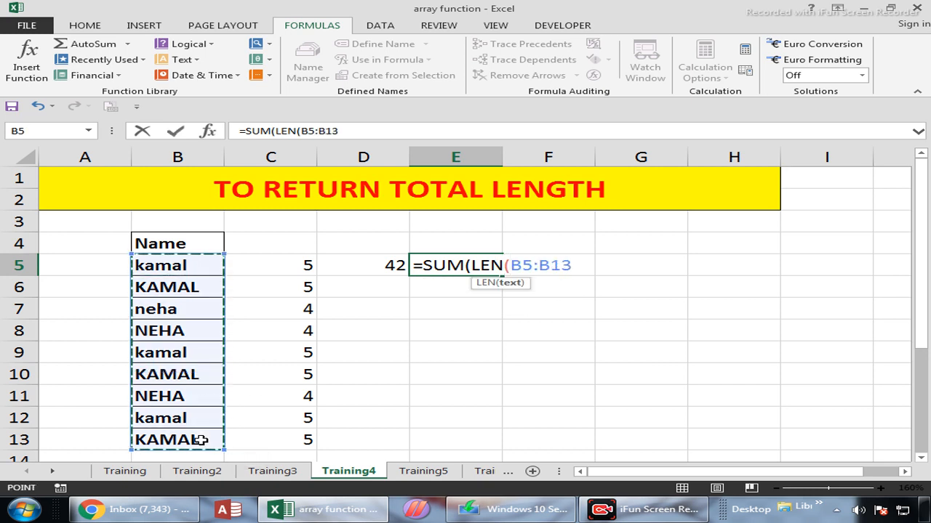
{"action": "type", "text": ")"}
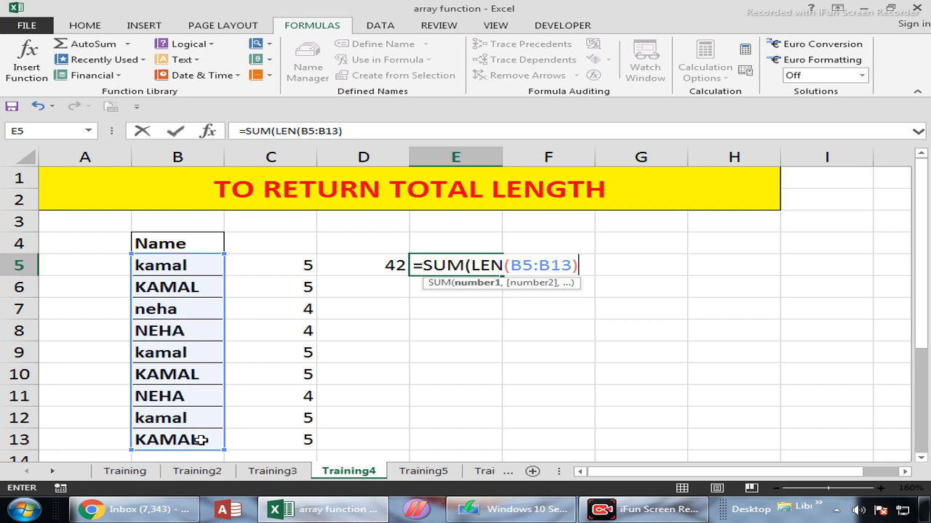
{"action": "key", "text": "ctrl+shift+Return"}
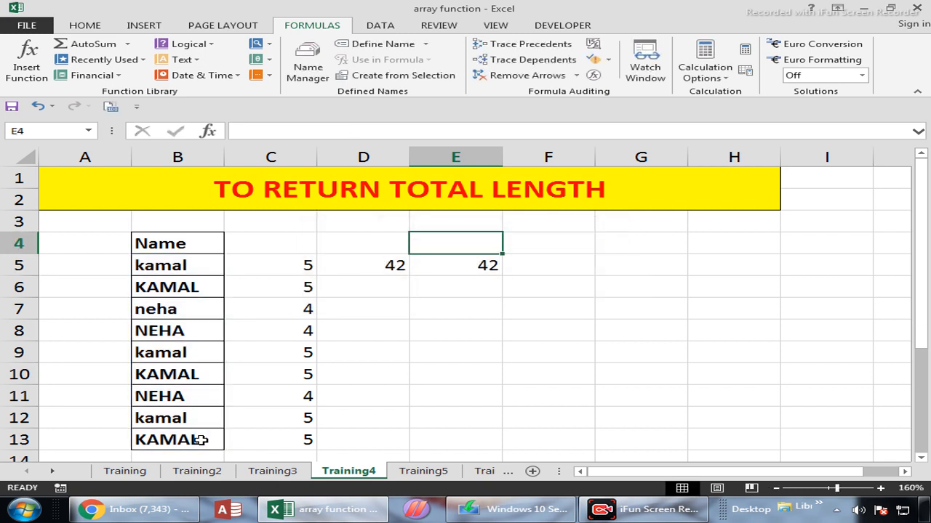
{"action": "key", "text": "Down"}
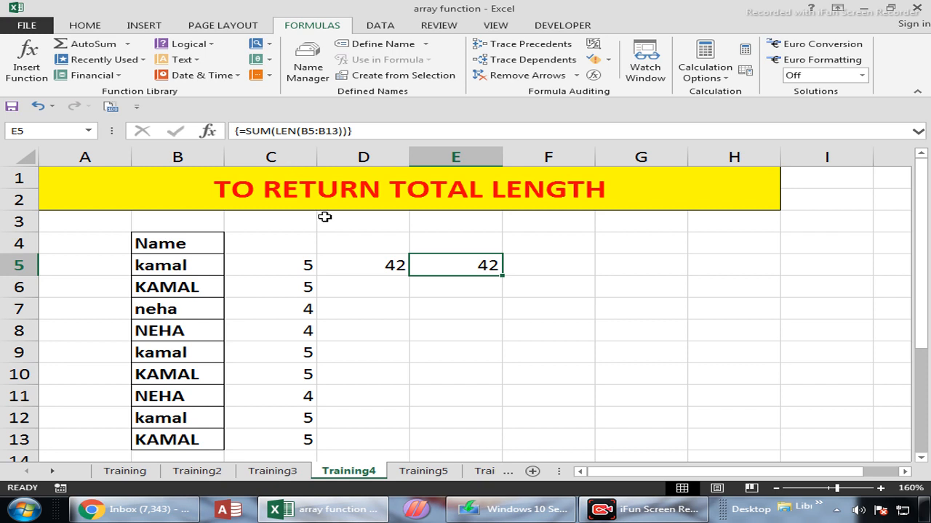
Step: Switch to the Training5 sheet, look over the data block C4:G10 and select cell I5
{"action": "left_click", "coordinate": [445, 472]}
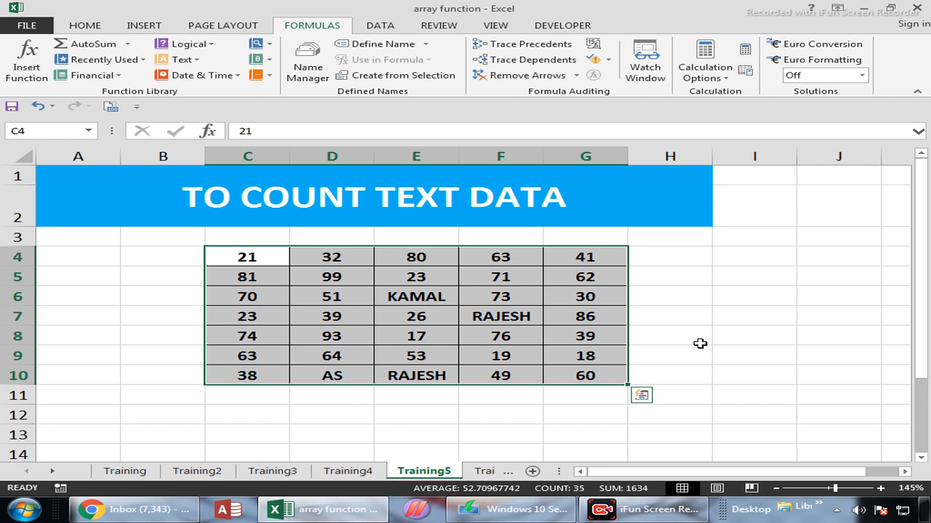
{"action": "left_click_drag", "start_coordinate": [234, 251], "coordinate": [600, 371]}
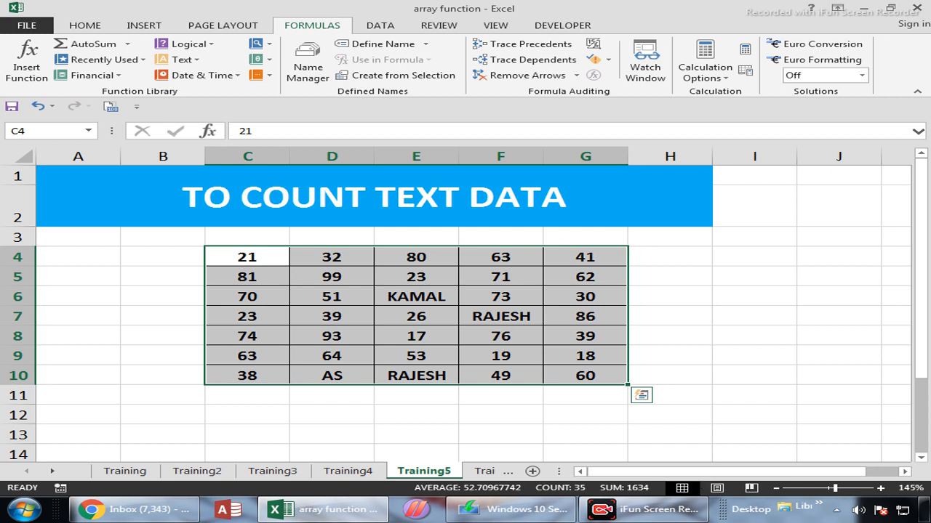
{"action": "left_click", "coordinate": [751, 270]}
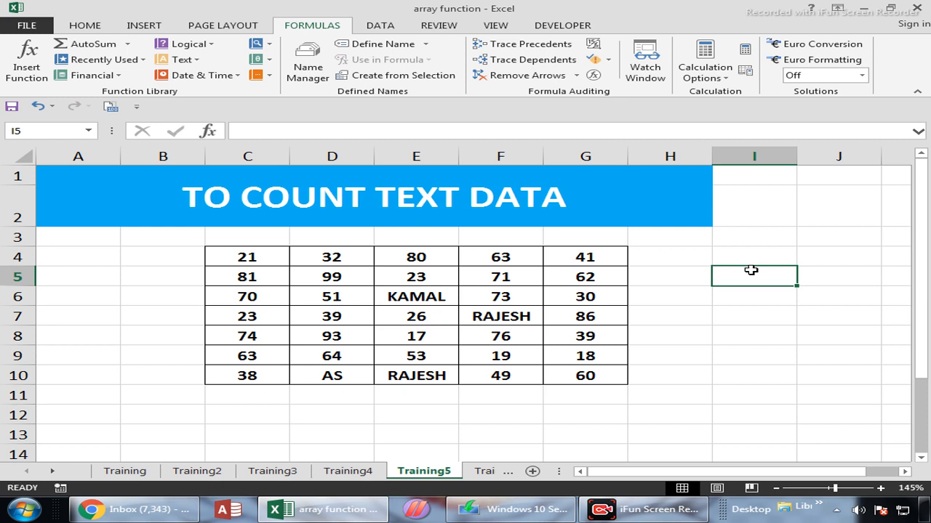
Step: Test G5 for text with =ISTEXT(G5) in I5, and clear the formula
{"action": "type", "text": "=ISTE"}
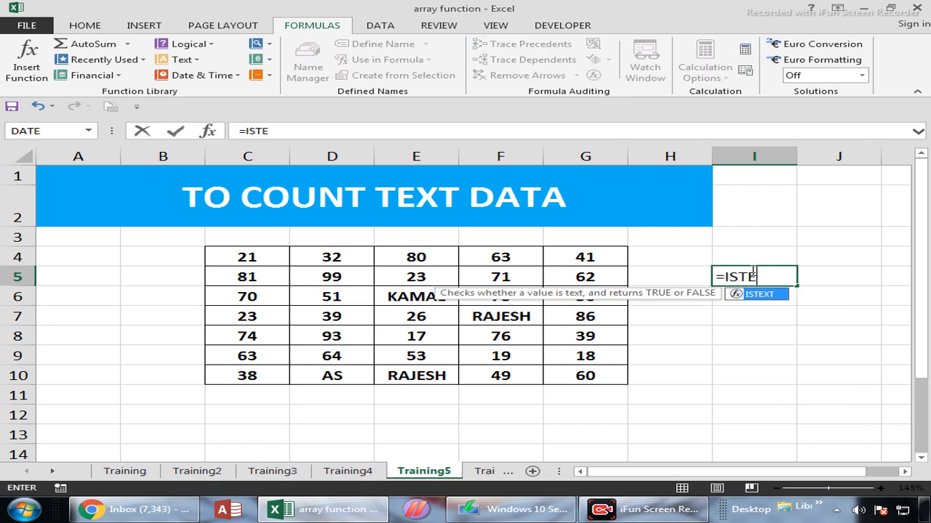
{"action": "key", "text": "Tab"}
{"action": "left_click", "coordinate": [585, 277]}
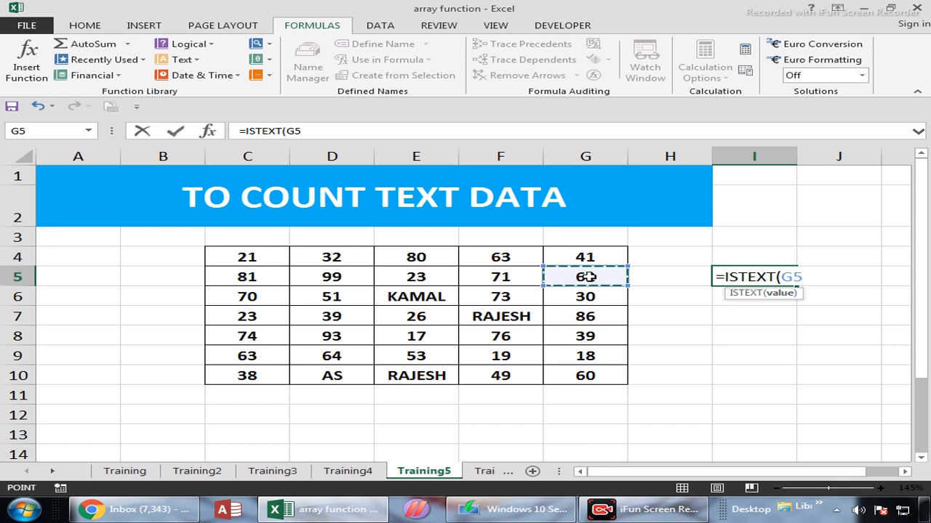
{"action": "key", "text": "Return"}
{"action": "key", "text": "Up"}
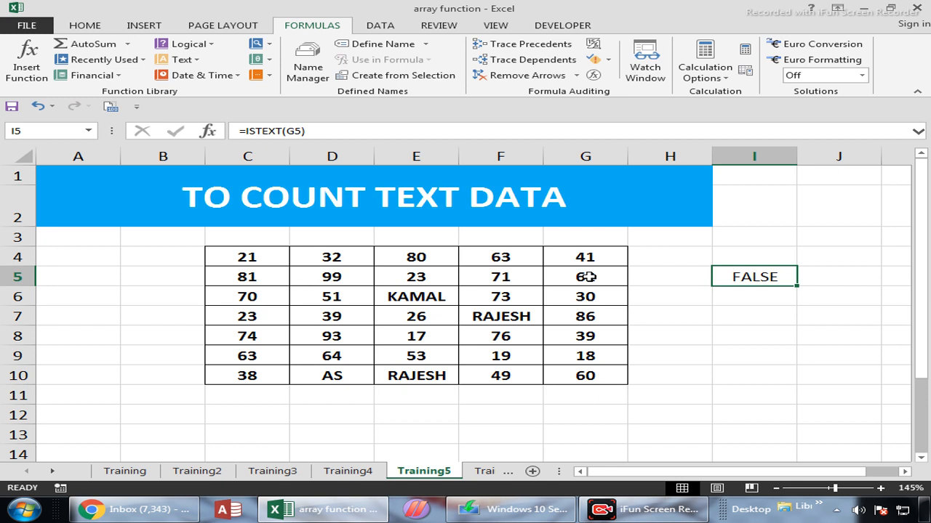
{"action": "key", "text": "Delete"}
Step: Count the text cells by entering =SUMPRODUCT(--(ISTEXT(C4:G10))) in I5 as an array formula
{"action": "type", "text": "=S"}
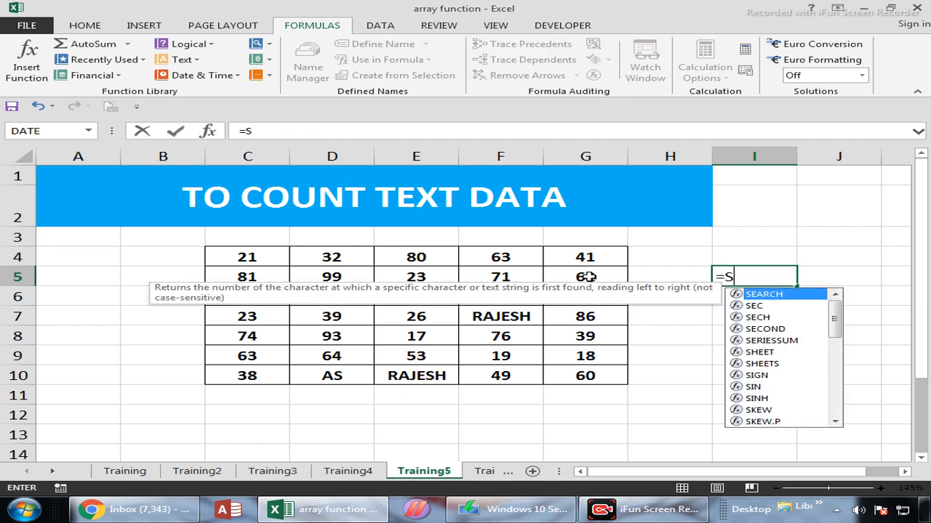
{"action": "type", "text": "UMP"}
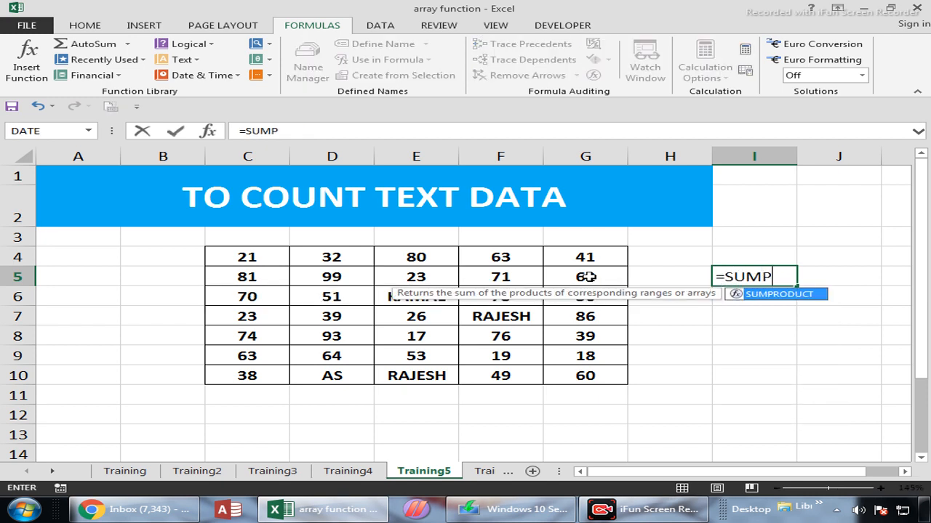
{"action": "key", "text": "Tab"}
{"action": "type", "text": "--("}
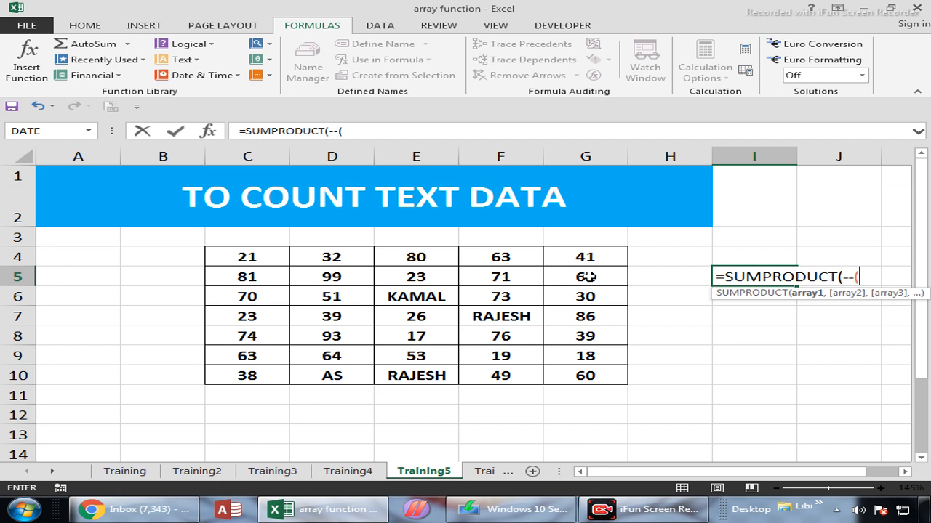
{"action": "type", "text": "ISTEX"}
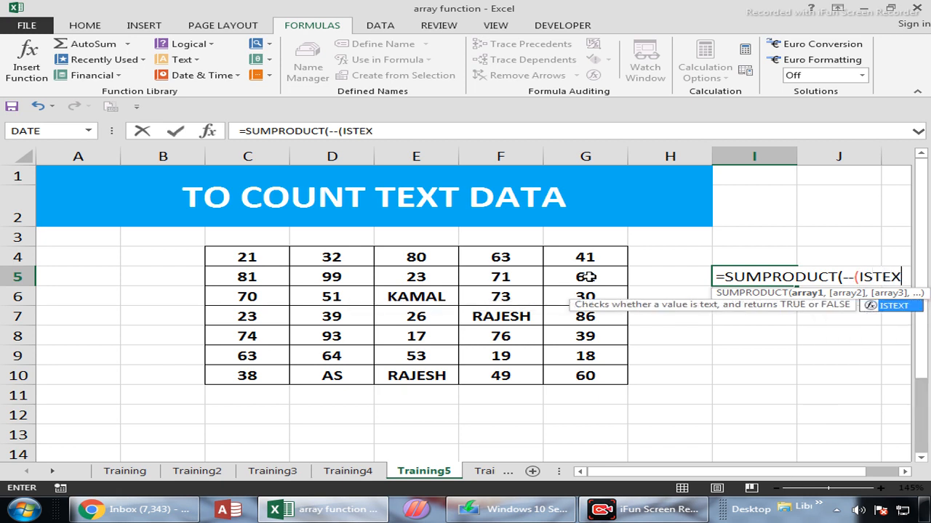
{"action": "key", "text": "Tab"}
{"action": "left_click_drag", "start_coordinate": [243, 257], "coordinate": [582, 387]}
{"action": "type", "text": ")"}
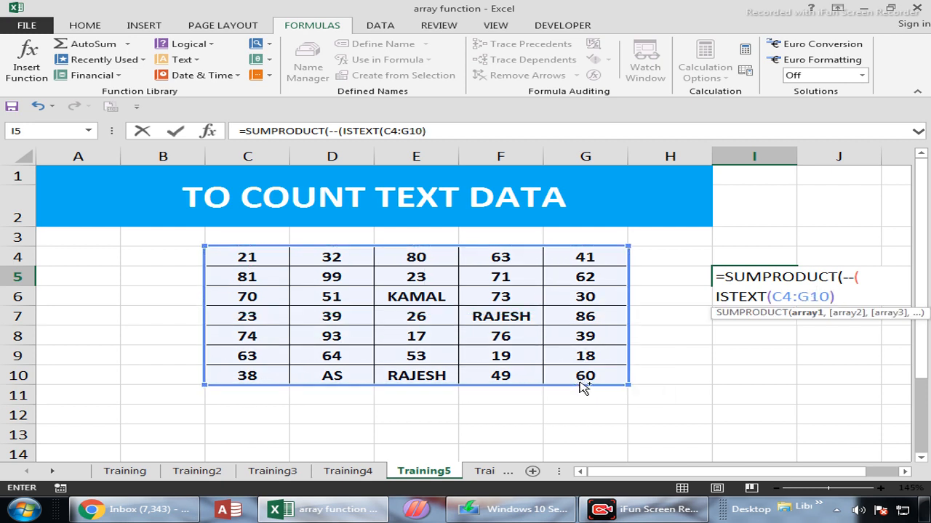
{"action": "key", "text": "ctrl+shift+Return"}
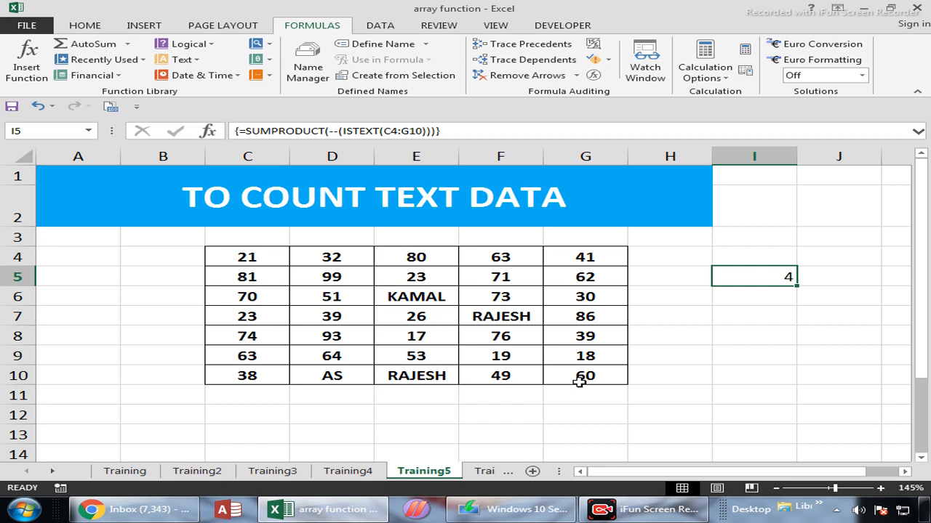
Step: Reopen the I5 formula to review its referenced range, and re-enter it as an array formula
{"action": "double_click", "coordinate": [761, 277]}
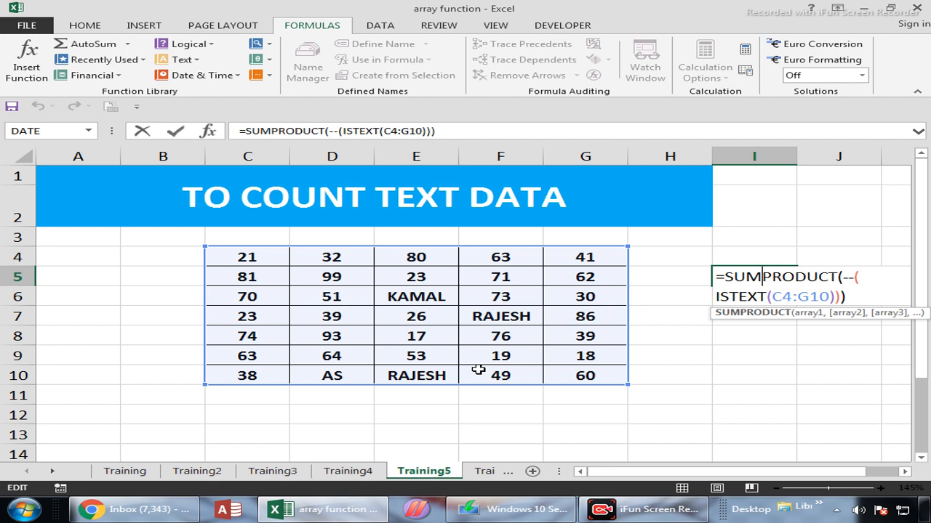
{"action": "key", "text": "ctrl+shift+Return"}
{"action": "key", "text": "Up"}
{"action": "key", "text": "Down"}
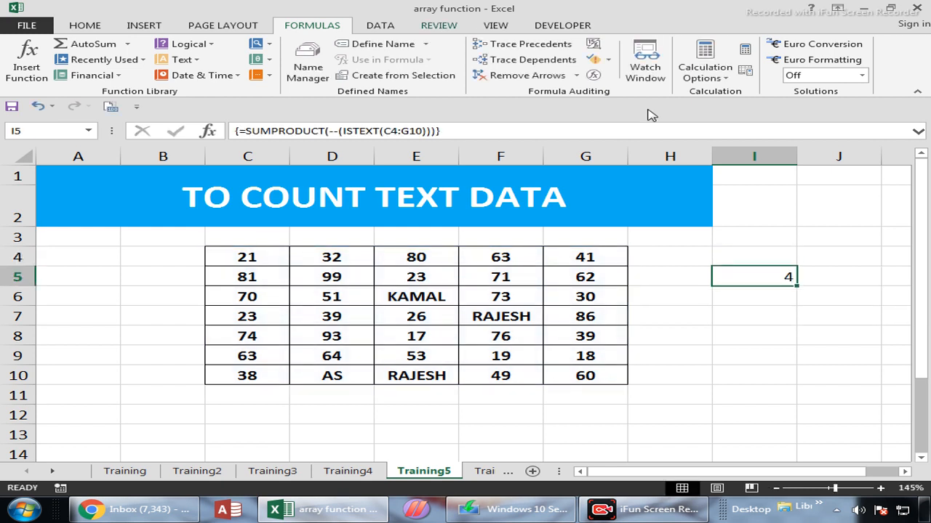
Step: Change the font colour of the text AS in D10 to red
{"action": "left_click", "coordinate": [339, 371]}
{"action": "left_click", "coordinate": [84, 25]}
{"action": "left_click", "coordinate": [241, 71]}
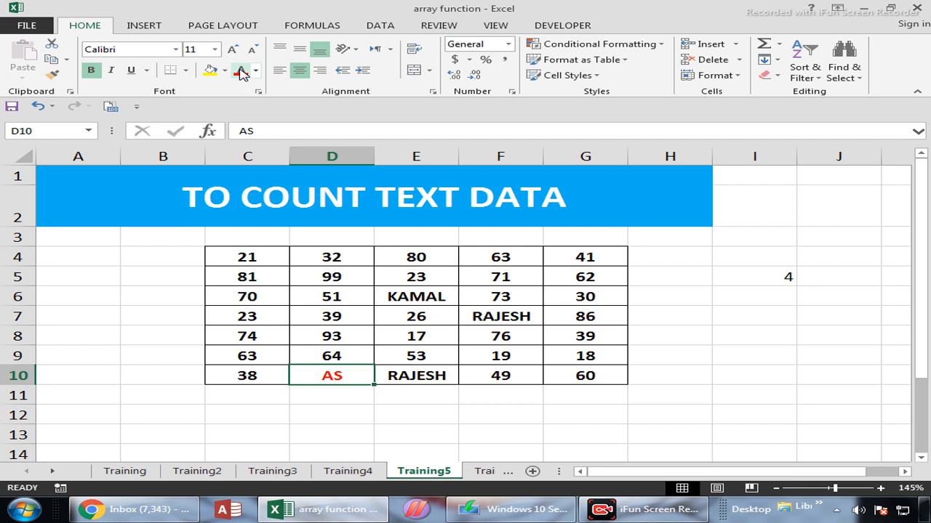
Step: On the Training6 sheet, calculate the remainder of I7 divided by 2 with =MOD(I7,2) in K7
{"action": "left_click", "coordinate": [483, 472]}
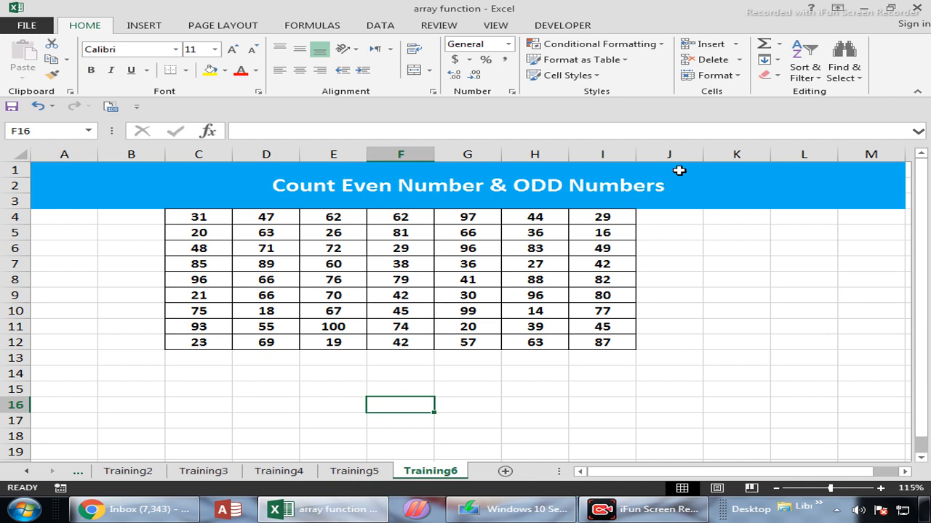
{"action": "left_click_drag", "start_coordinate": [211, 221], "coordinate": [615, 341]}
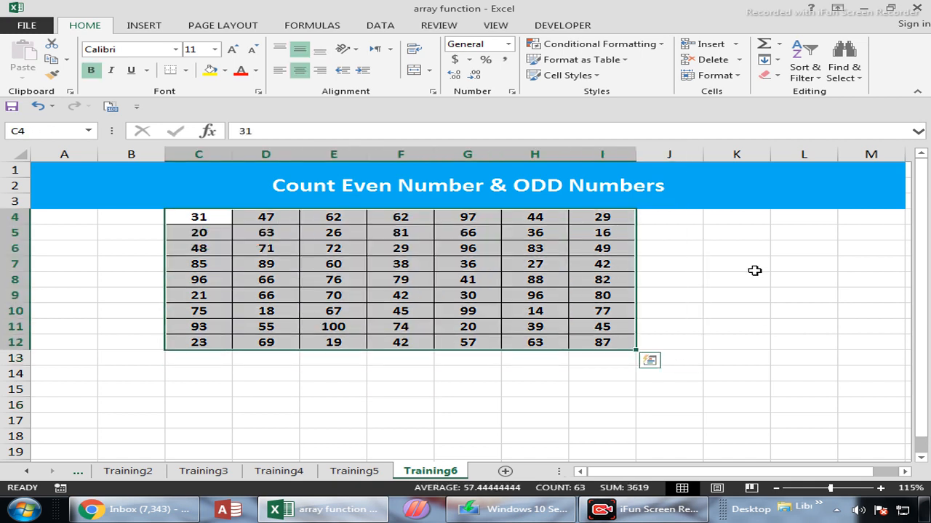
{"action": "left_click", "coordinate": [755, 271]}
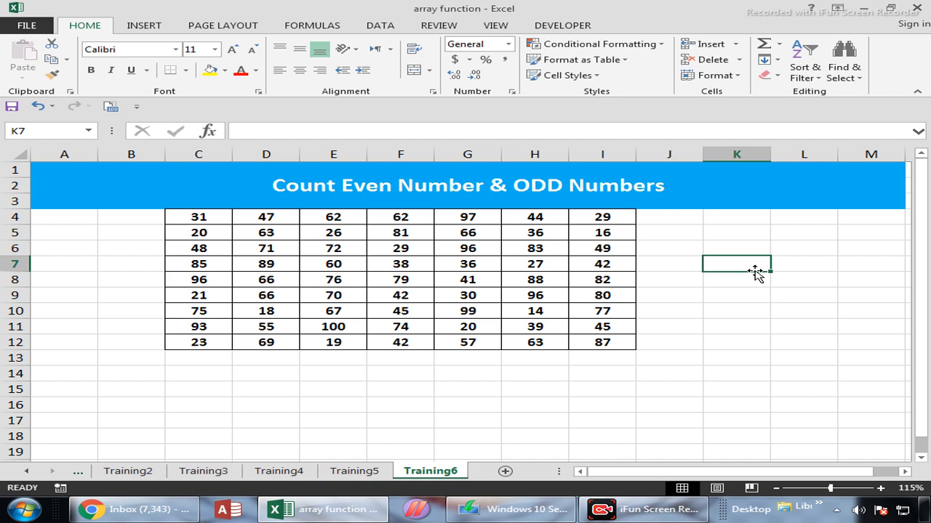
{"action": "type", "text": "=MOD("}
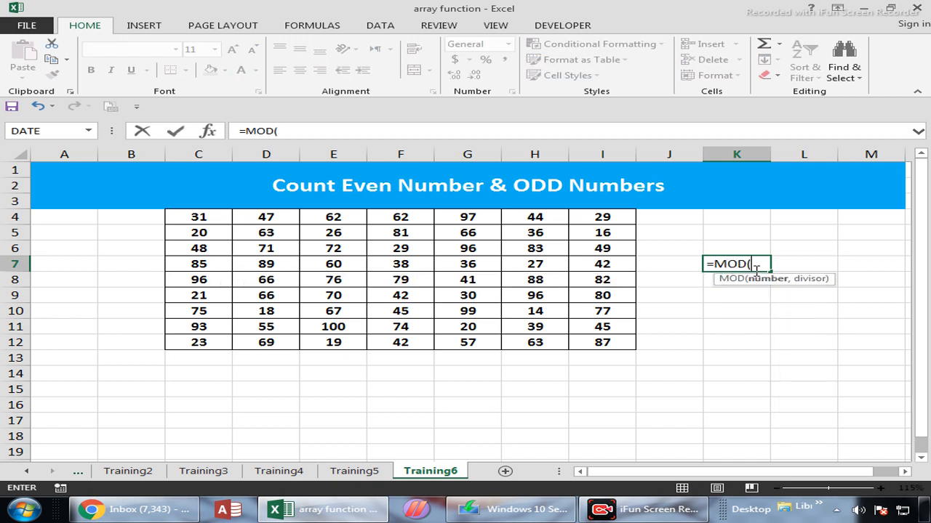
{"action": "key", "text": "Left"}
{"action": "key", "text": "Down"}
{"action": "key", "text": "Left"}
{"action": "key", "text": "Up"}
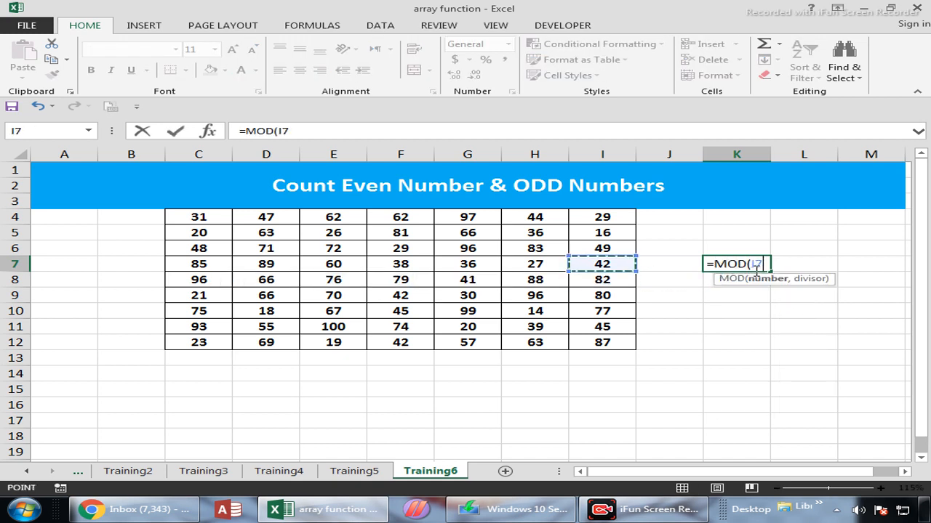
{"action": "type", "text": ","}
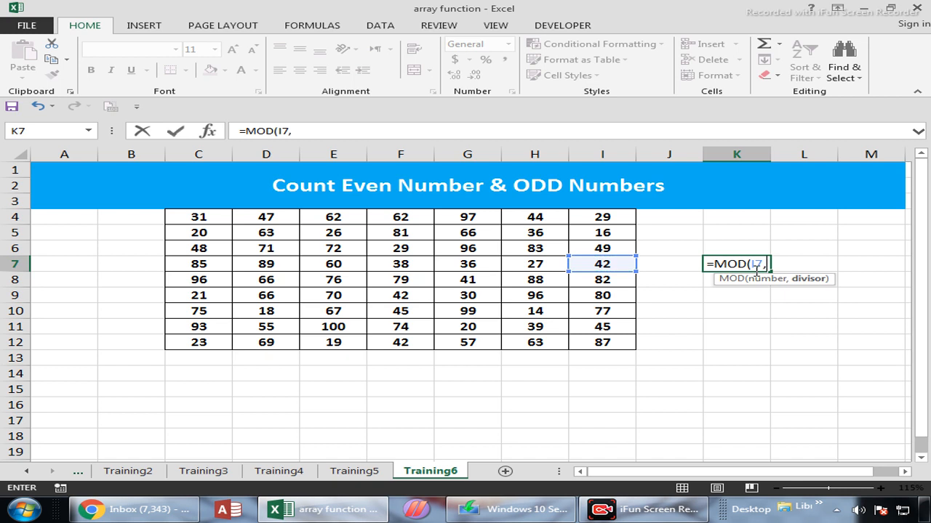
{"action": "type", "text": "2"}
{"action": "key", "text": "ctrl+Return"}
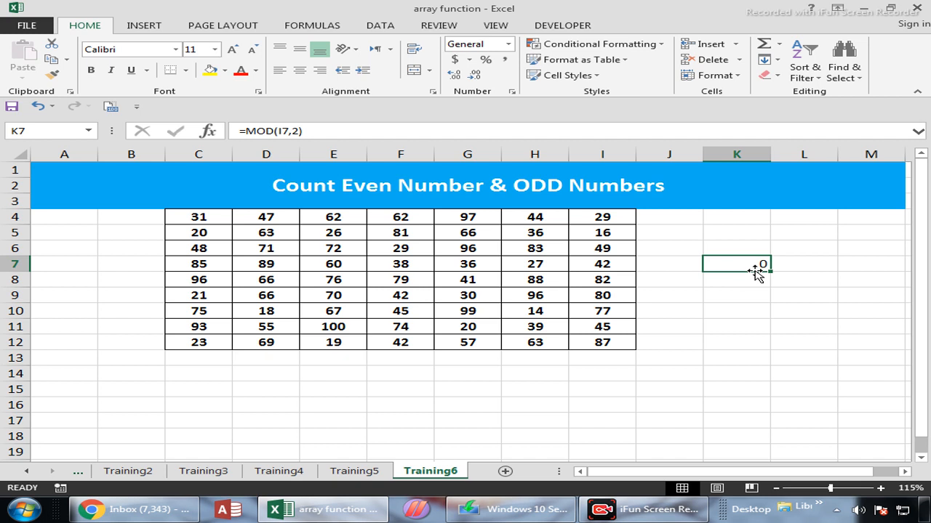
Step: Change the number in I7 to 41 and check the remainder formula in K7
{"action": "key", "text": "Left"}
{"action": "key", "text": "Left"}
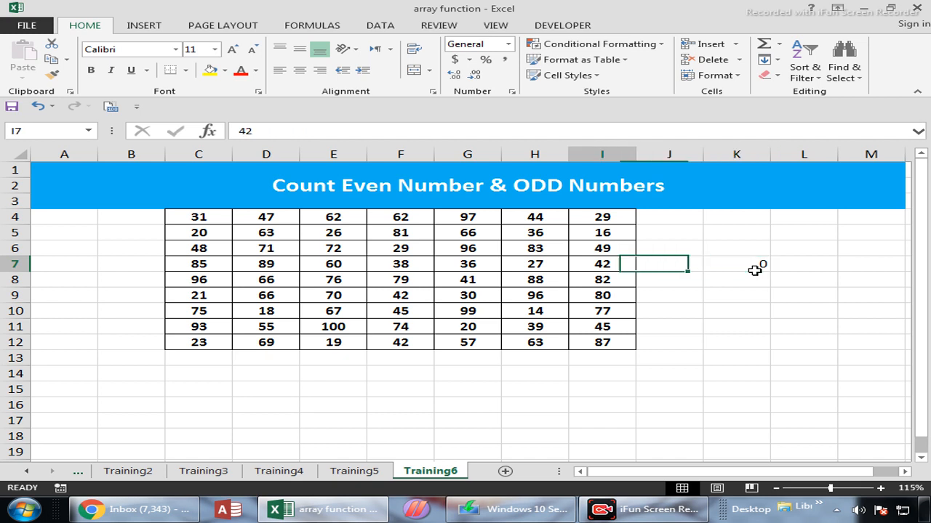
{"action": "type", "text": "41"}
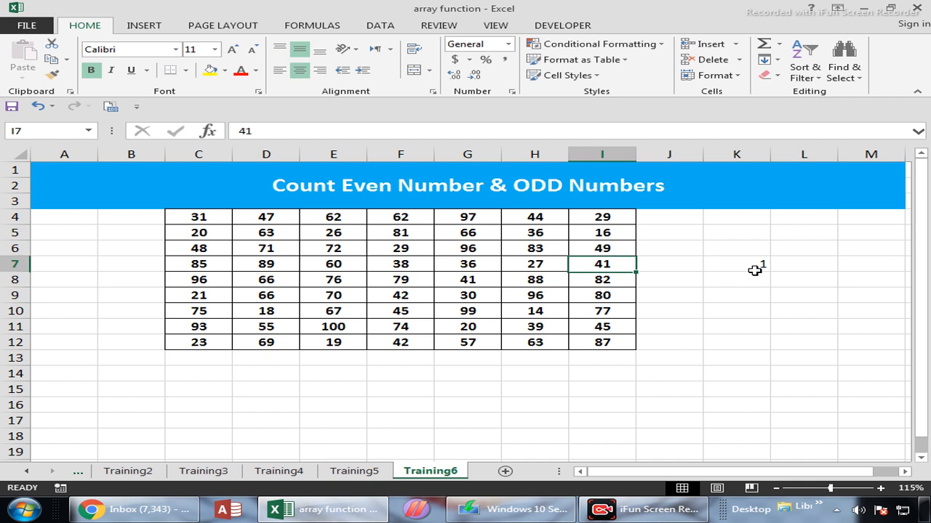
{"action": "key", "text": "Right"}
{"action": "key", "text": "Right"}
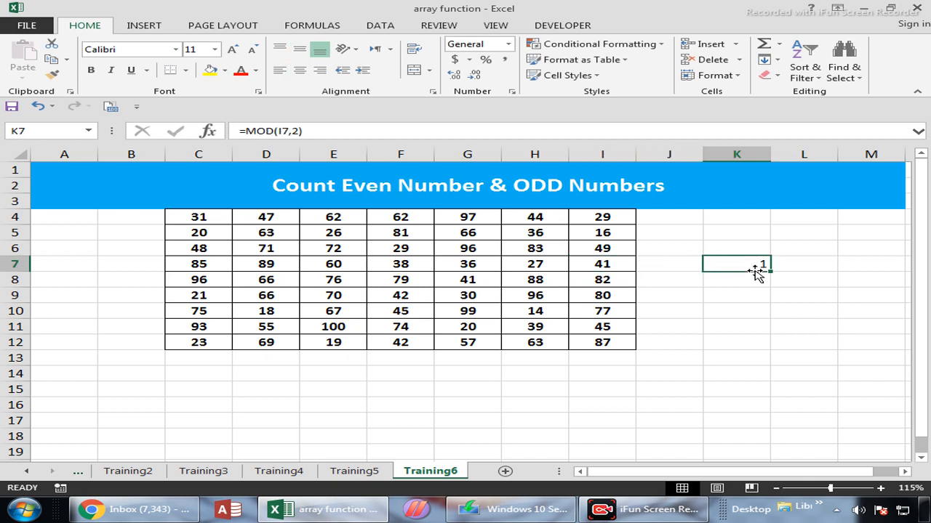
Step: Count the even numbers with =SUMPRODUCT(--(MOD(C4:I12,2)=0)) in K9 as an array formula, and make the cell bold
{"action": "key", "text": "Down"}
{"action": "key", "text": "Down"}
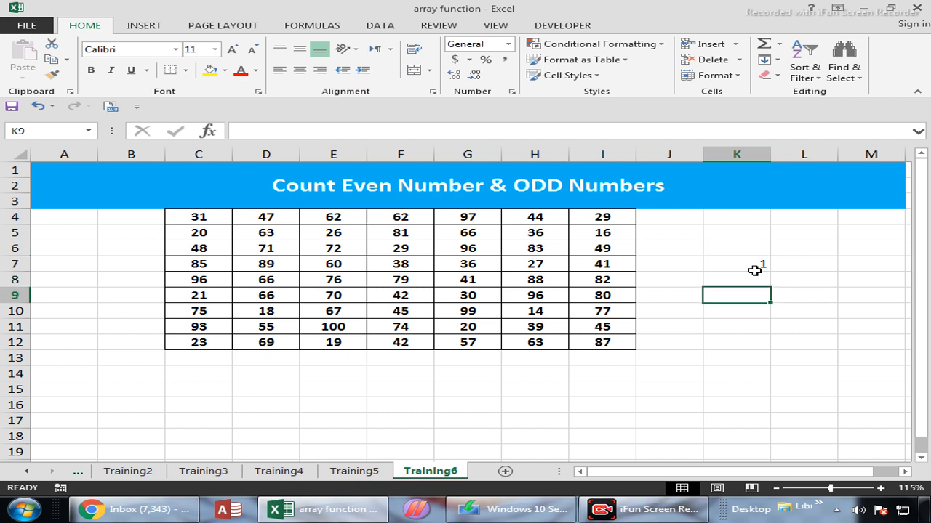
{"action": "type", "text": "=SWUMP"}
{"action": "key", "text": "BackSpace"}
{"action": "key", "text": "BackSpace"}
{"action": "key", "text": "BackSpace"}
{"action": "key", "text": "BackSpace"}
{"action": "type", "text": "UM"}
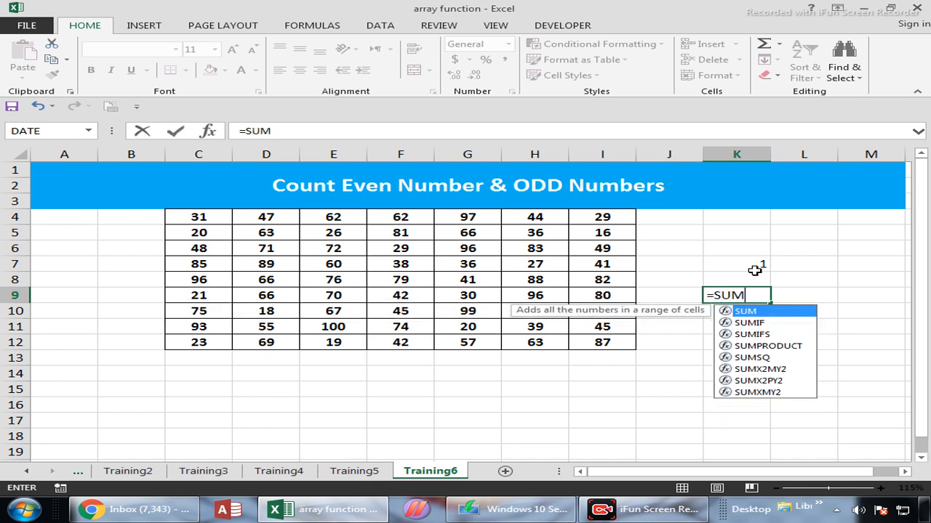
{"action": "type", "text": "P"}
{"action": "key", "text": "Tab"}
{"action": "type", "text": "--(MOD("}
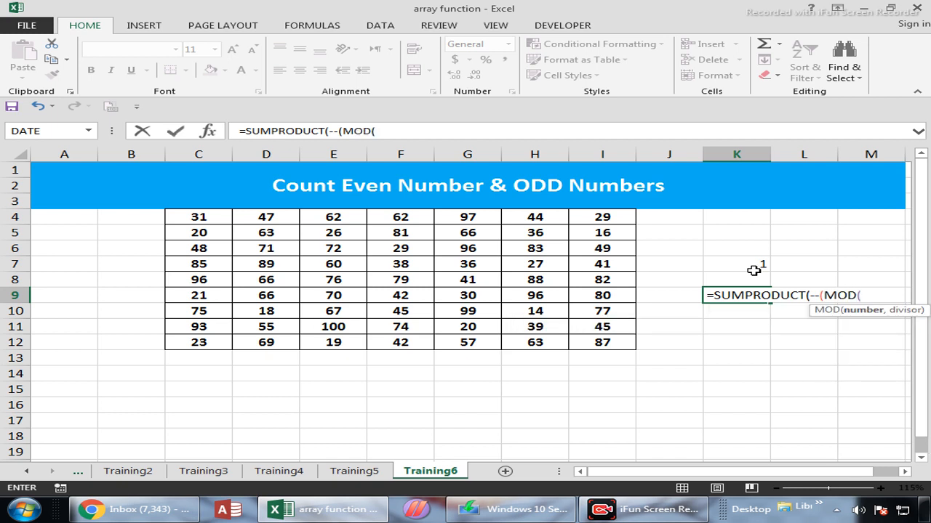
{"action": "left_click_drag", "start_coordinate": [198, 216], "coordinate": [581, 341]}
{"action": "type", "text": ","}
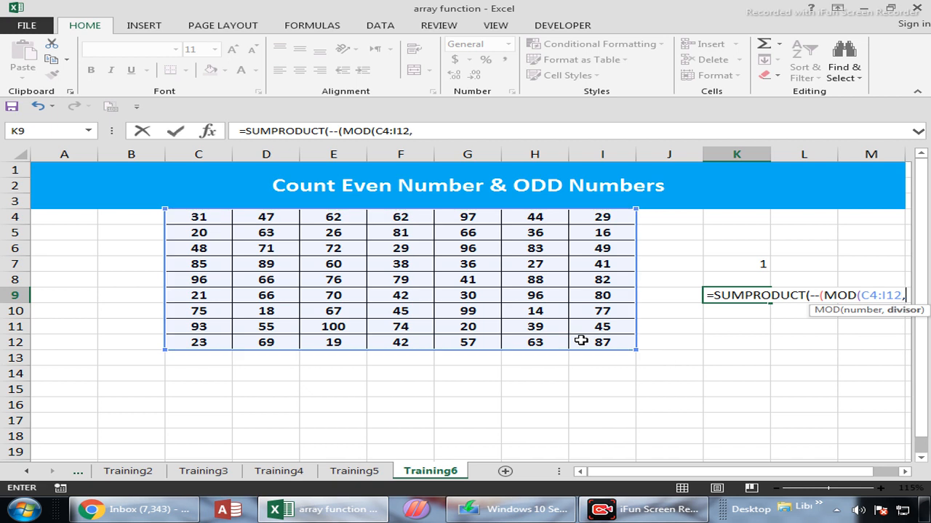
{"action": "type", "text": "2)=0"}
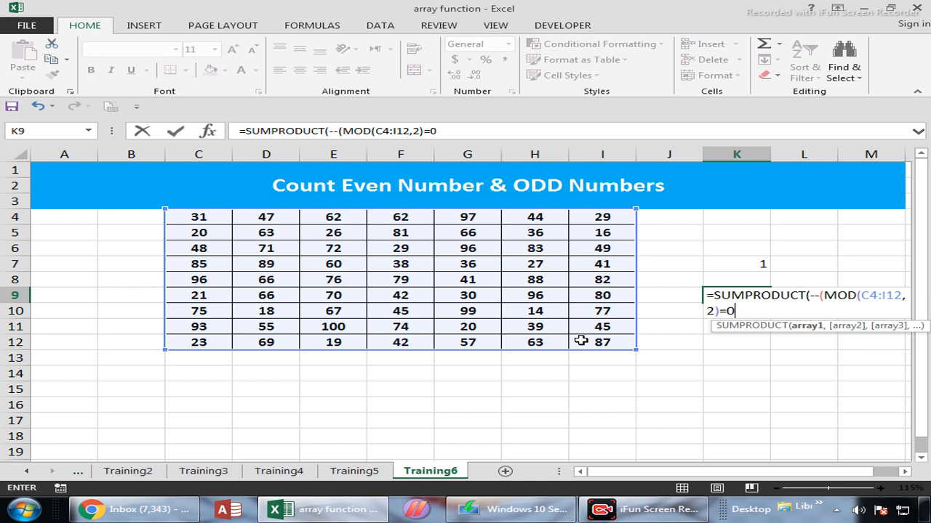
{"action": "key", "text": "ctrl+shift+Return"}
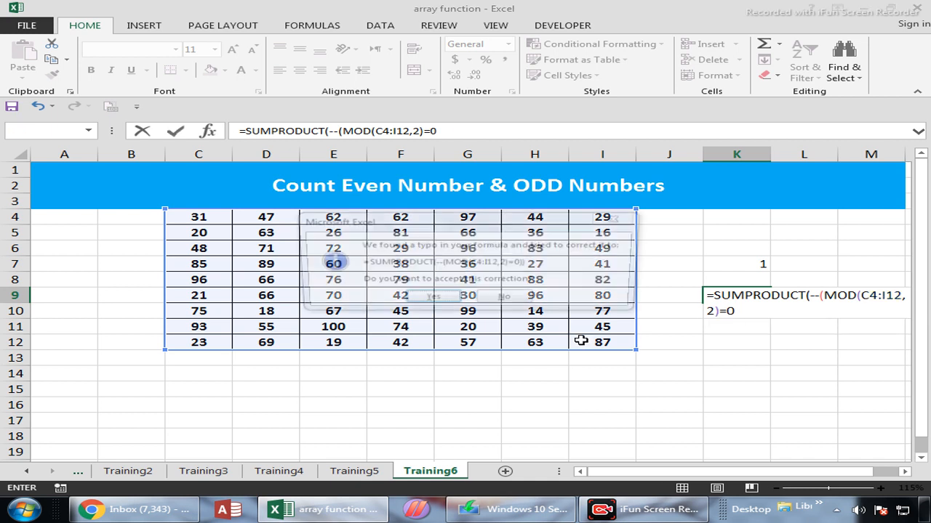
{"action": "key", "text": "Return"}
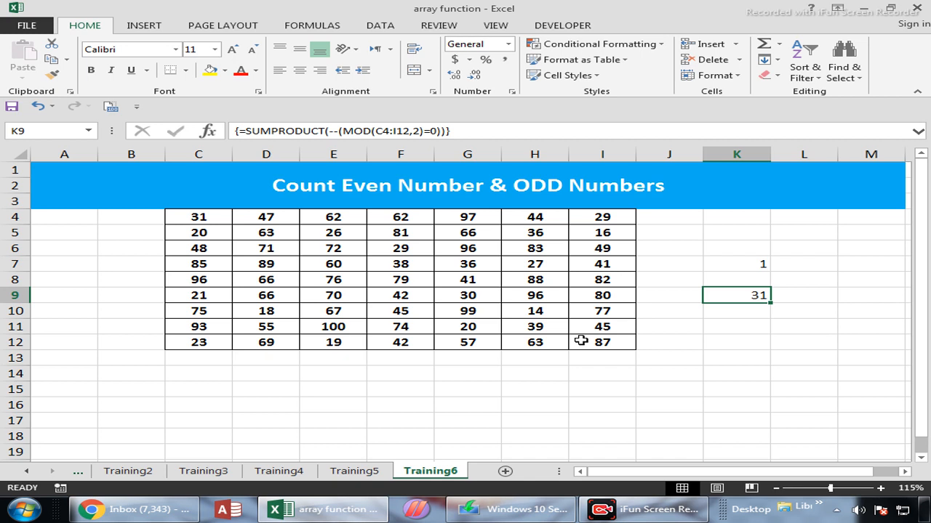
{"action": "key", "text": "ctrl+b"}
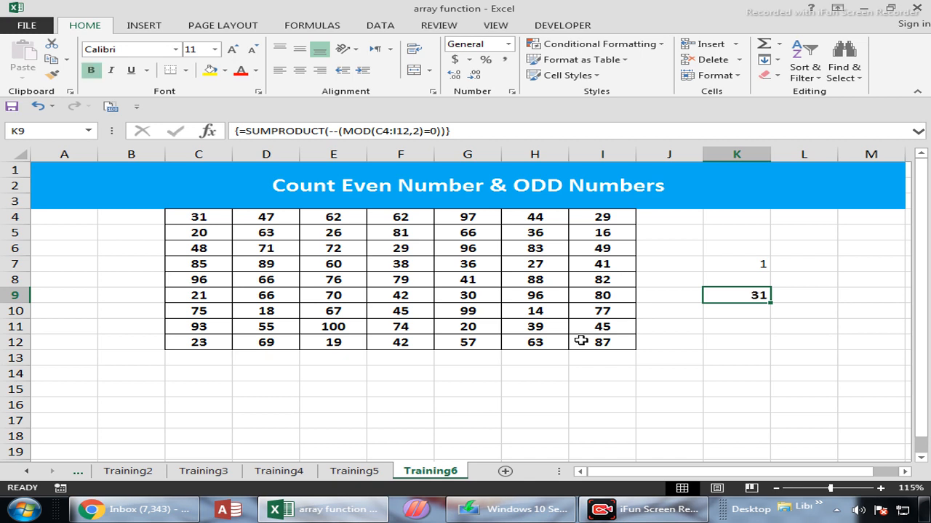